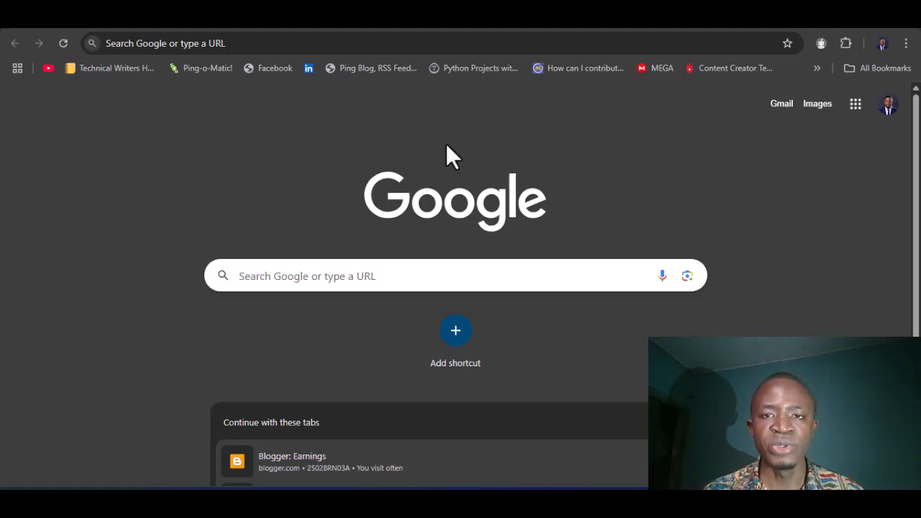
Step: Search Google for 'sql server download' and open Microsoft's downloads page at the 2022 Developer/Express cards
left_click(408, 42)
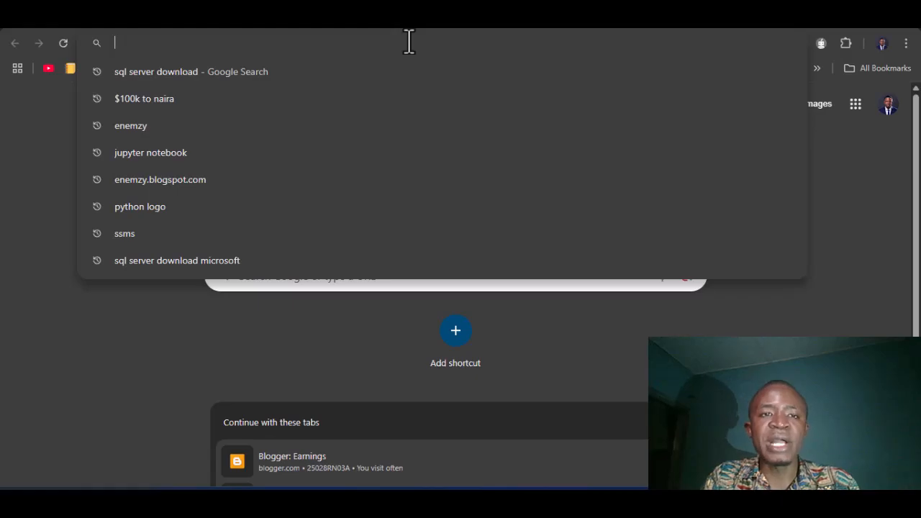
type("s")
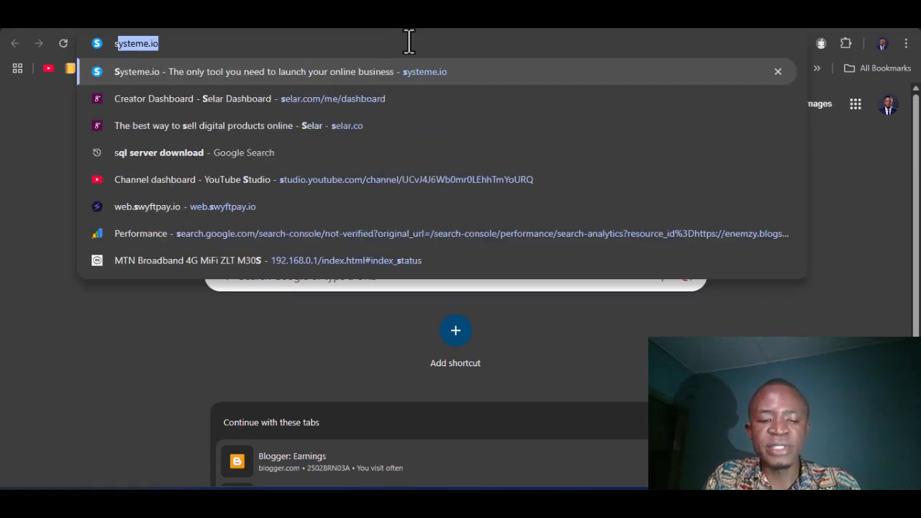
type("ql")
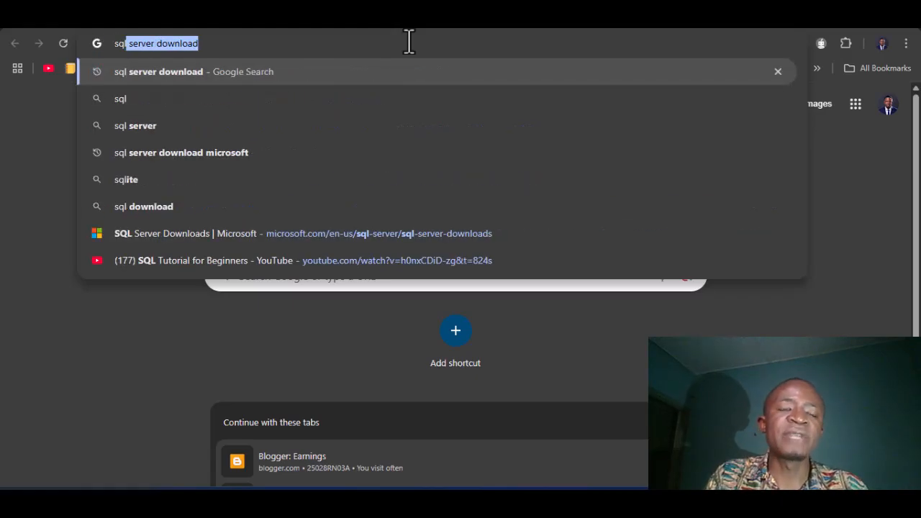
key("Return")
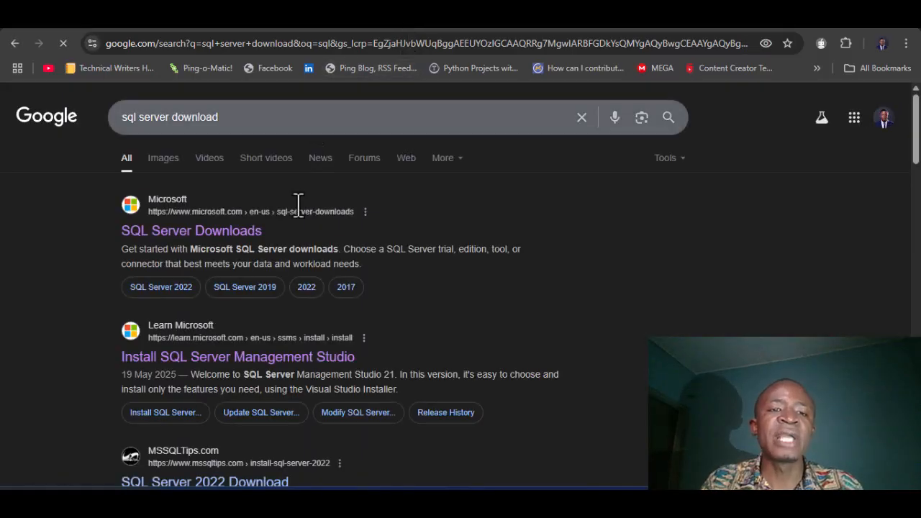
left_click(221, 232)
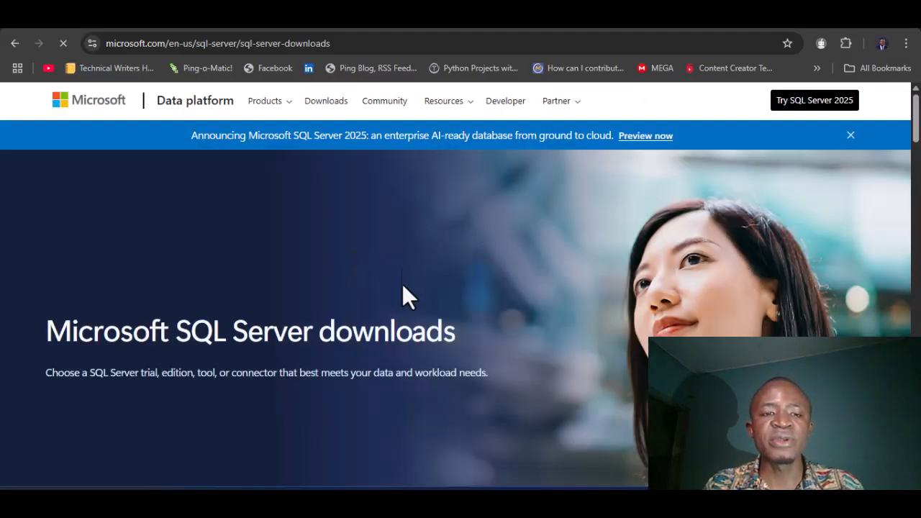
scroll(434, 378, "down", 5)
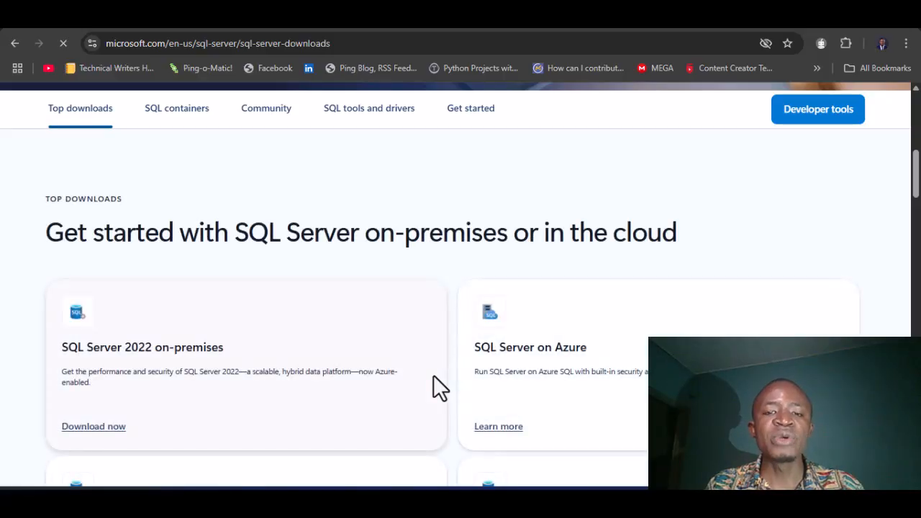
scroll(439, 388, "down", 3)
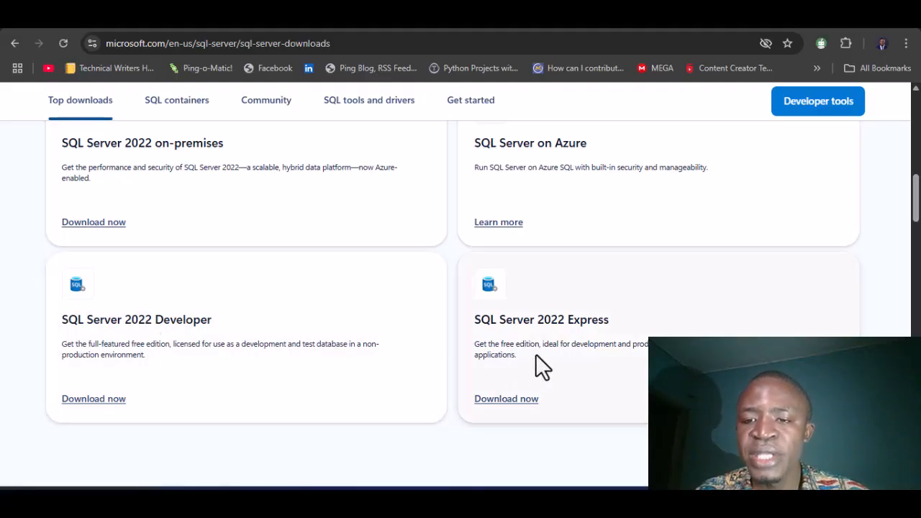
scroll(522, 323, "up", 1)
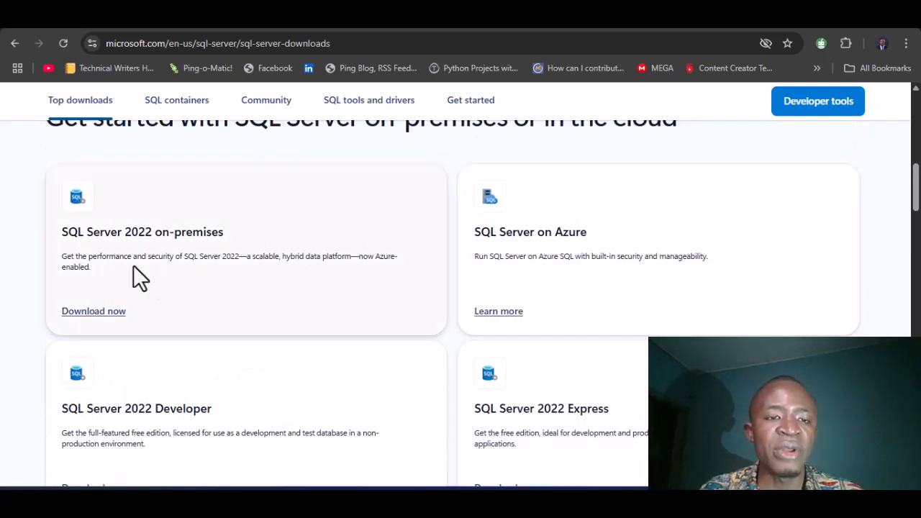
scroll(285, 337, "down", 1)
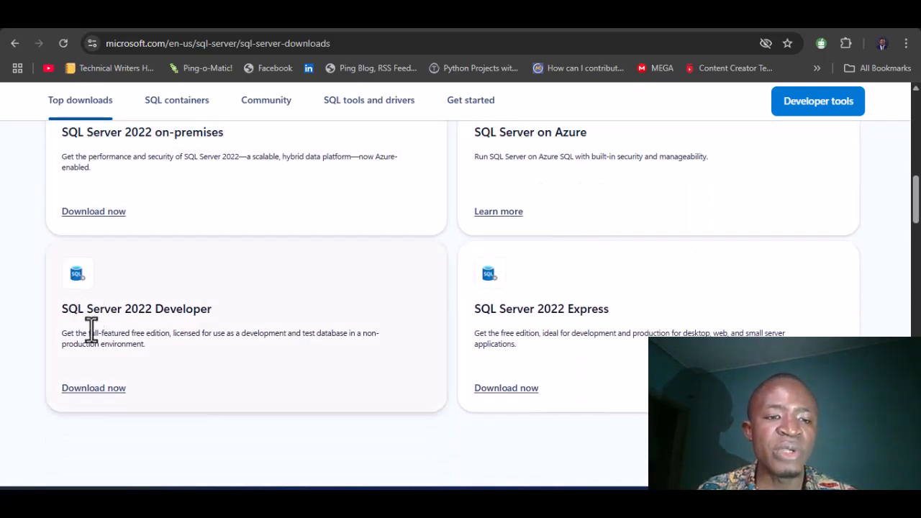
Step: Request the SQL Server 2022 Developer download, then cancel saving SQL2022-SSEI-Dev
left_click(95, 392)
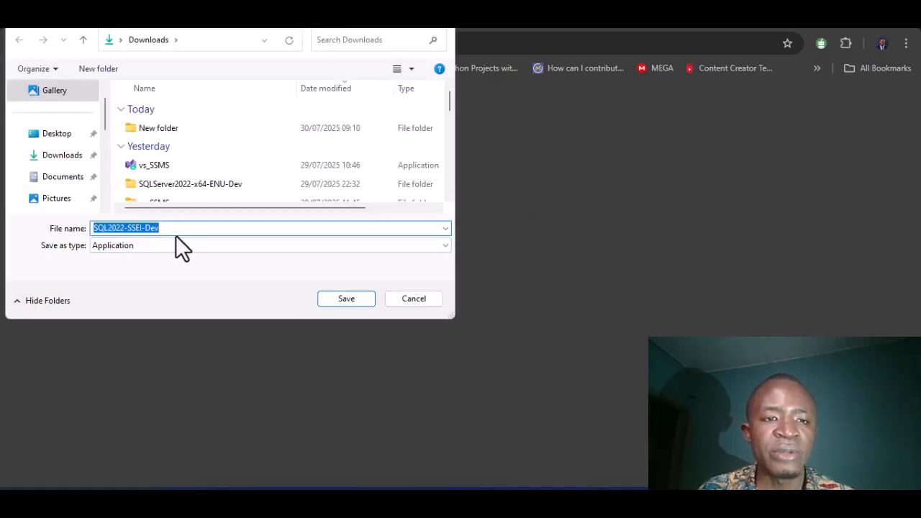
left_click(410, 299)
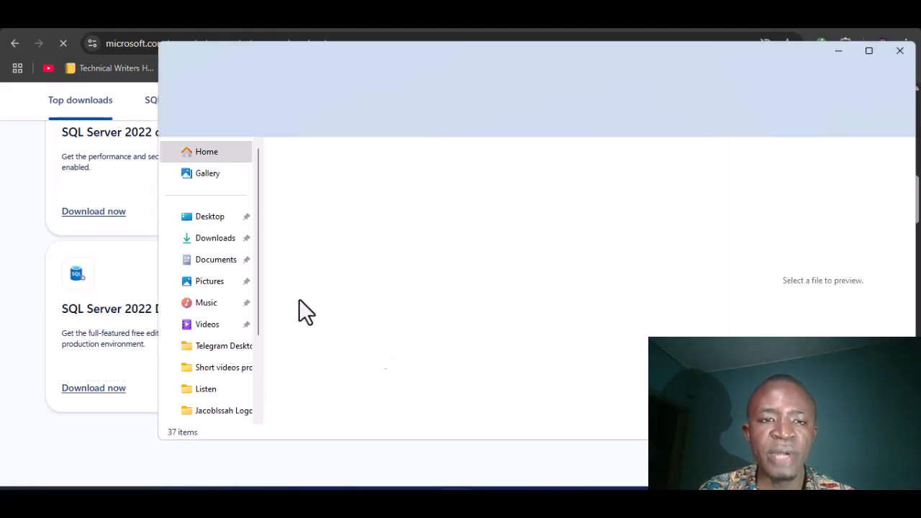
Step: Run SQL2022-SSEI-Dev from Downloads > New folder to reach the Basic, Custom and Download Media choices
left_click(204, 240)
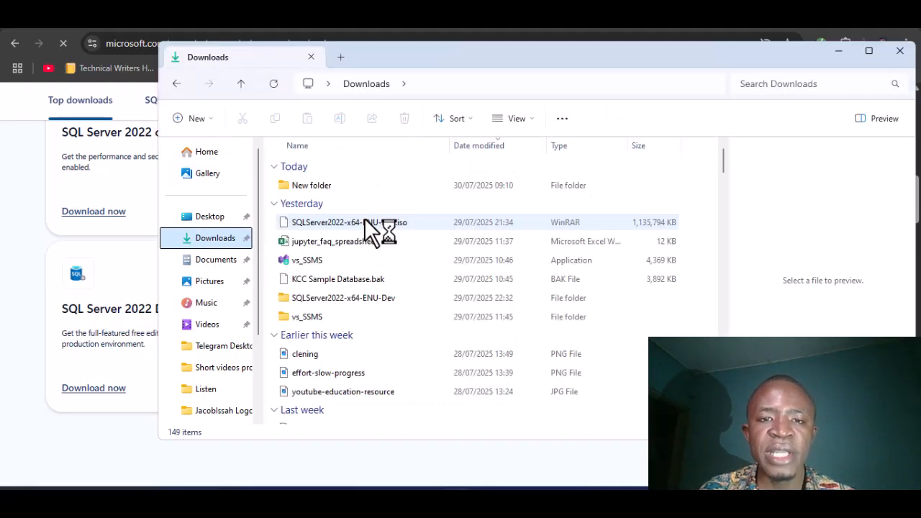
double_click(319, 190)
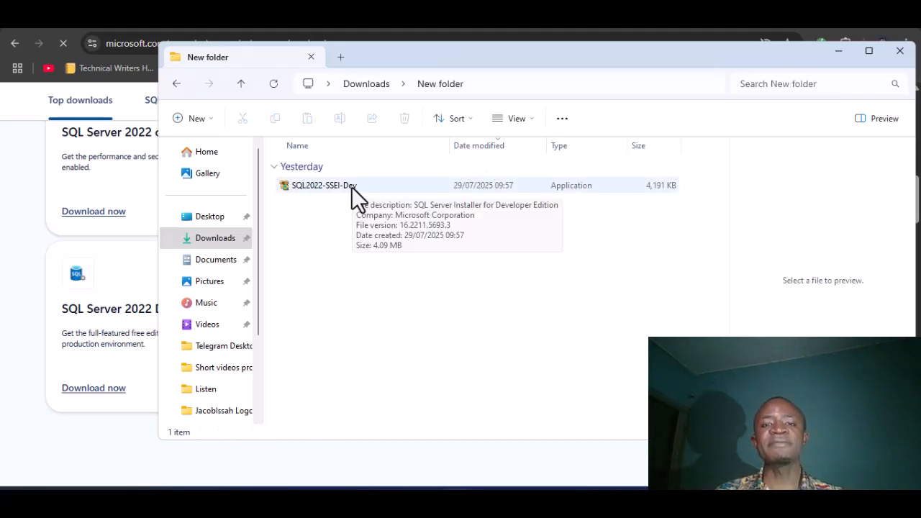
double_click(351, 187)
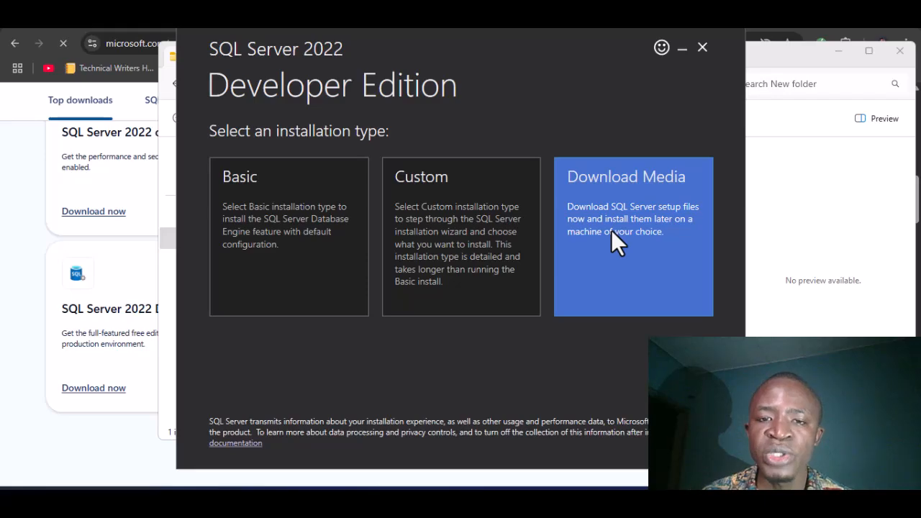
Step: Download the English ISO installation media (1109 MB) to the Downloads folder
left_click(611, 229)
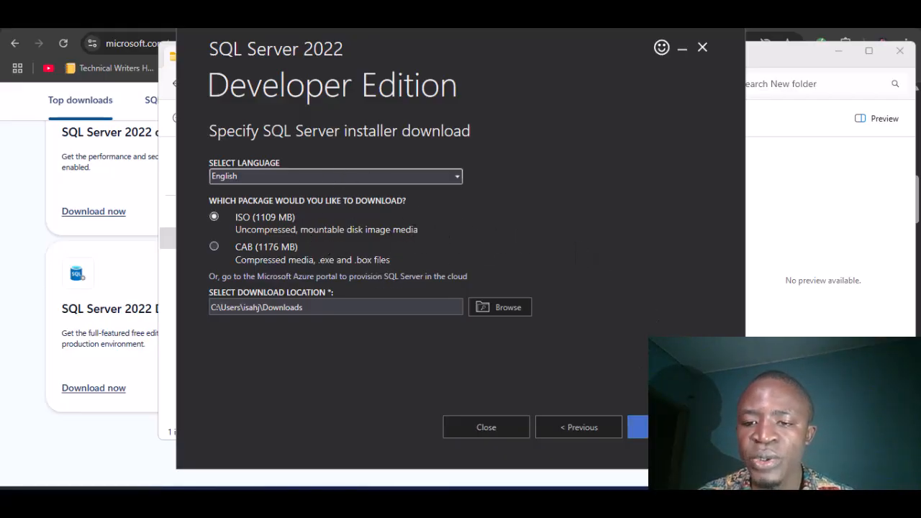
left_click(637, 427)
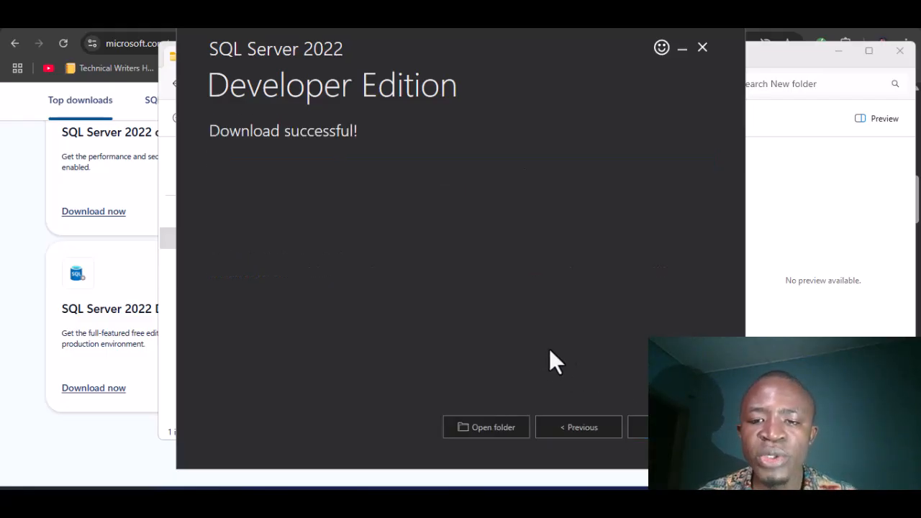
left_click(582, 428)
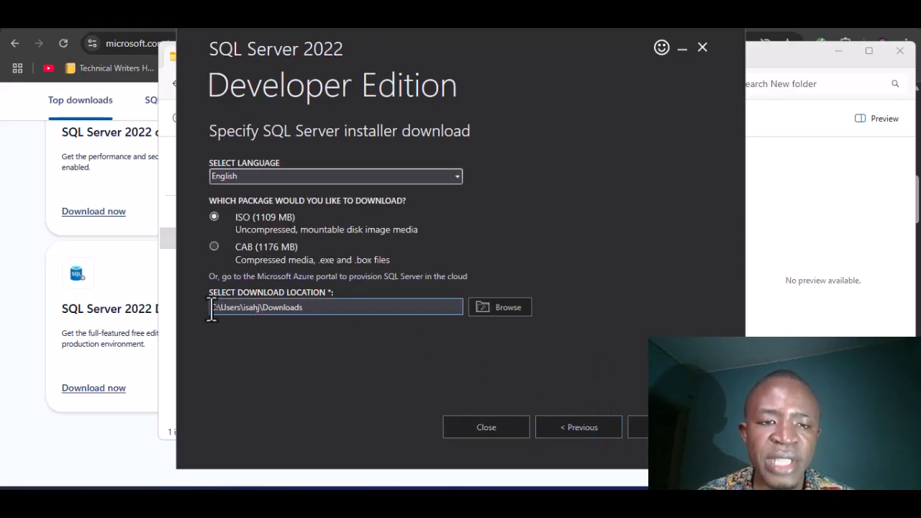
Step: Check the Downloads location path, then close the installer and confirm exiting
left_click_drag(209, 311, 315, 311)
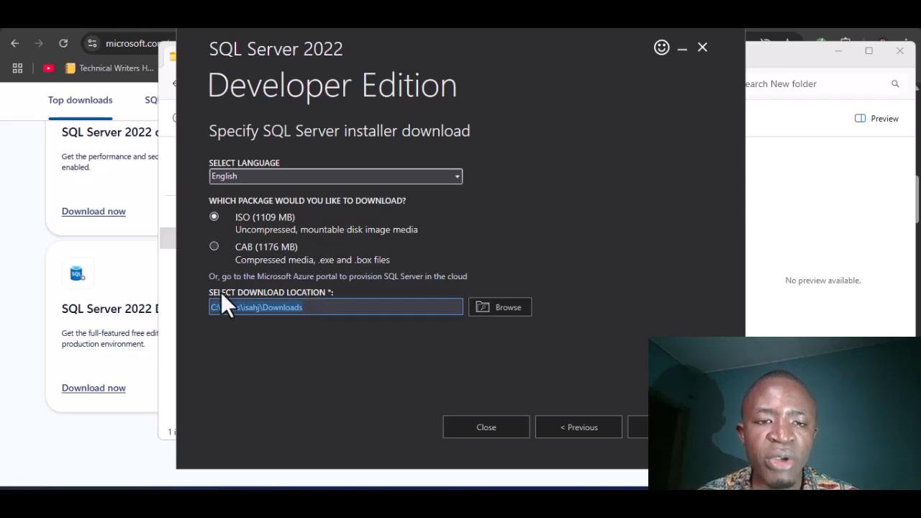
left_click(285, 305)
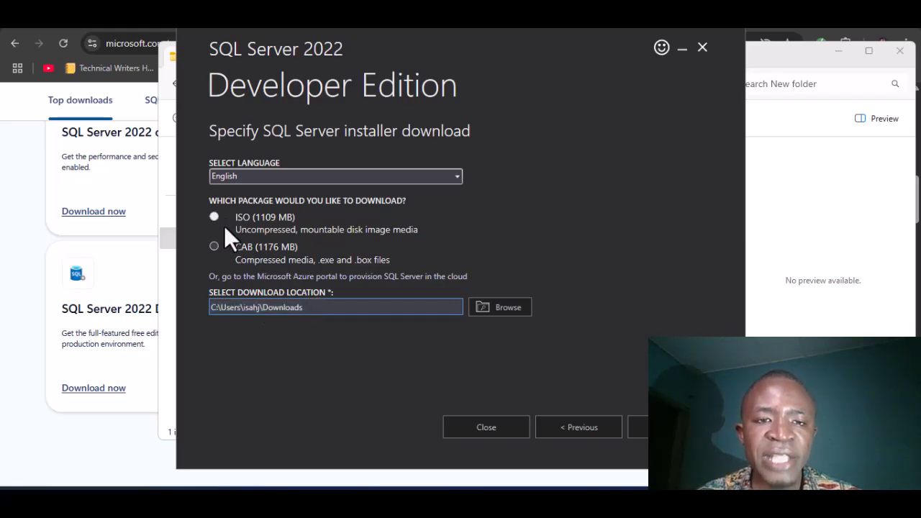
double_click(267, 309)
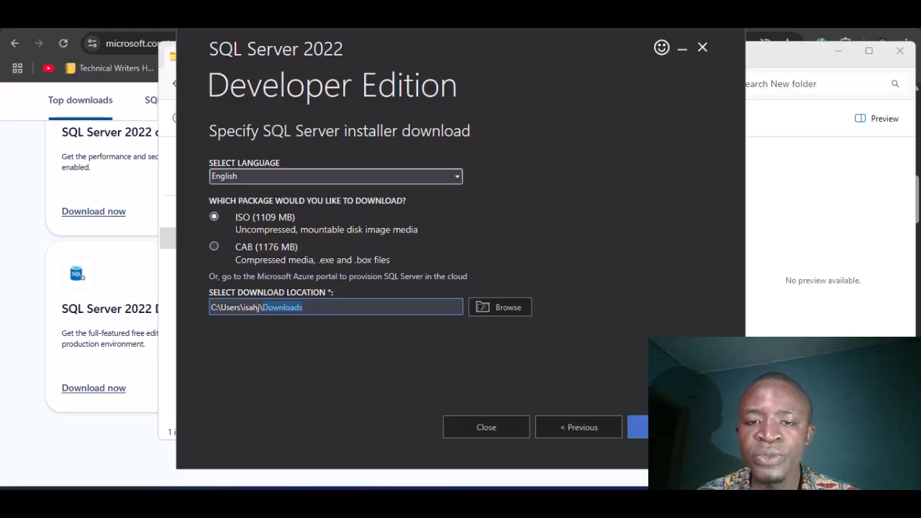
left_click(703, 47)
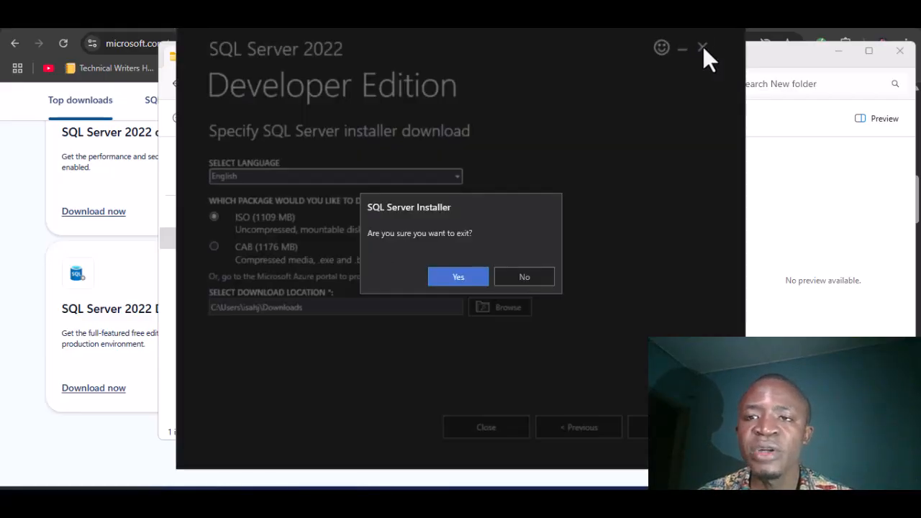
left_click(457, 272)
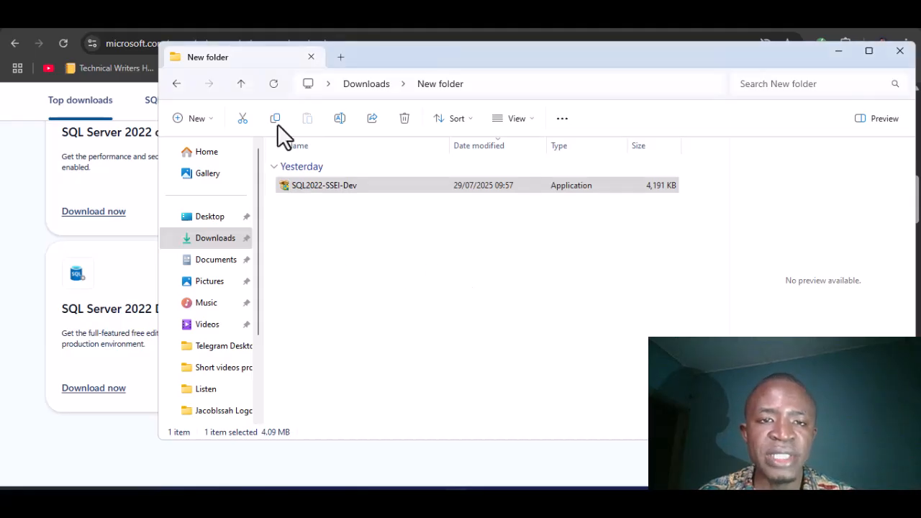
Step: In Downloads, select SQLServer2022-x64-ENU-Dev.iso and bring up its file actions
left_click(219, 244)
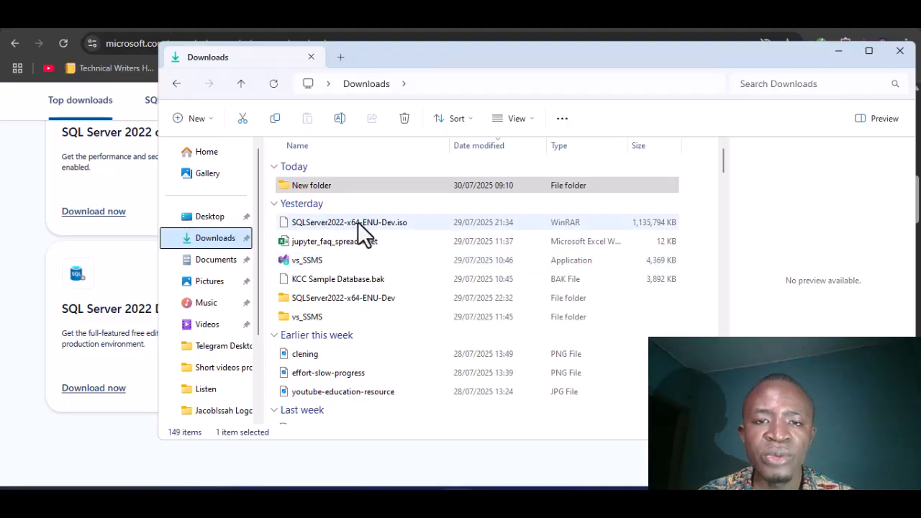
left_click(395, 225)
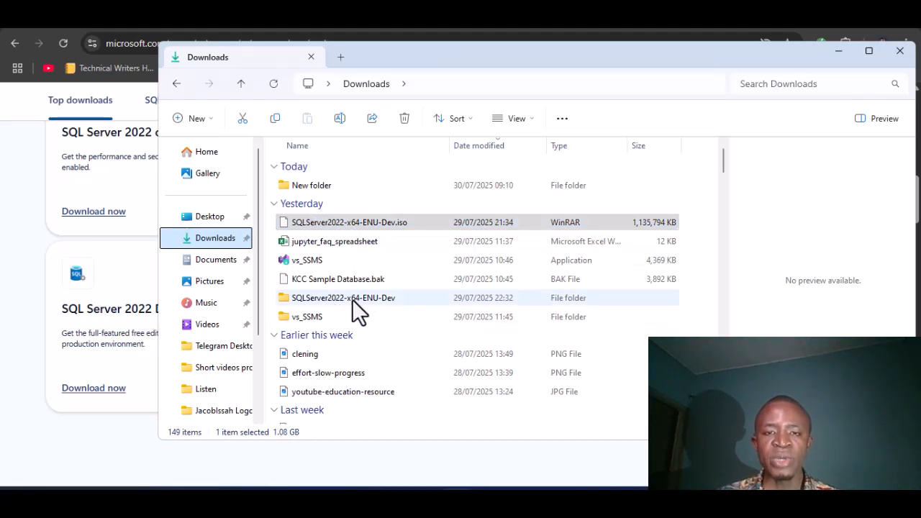
left_click(346, 221)
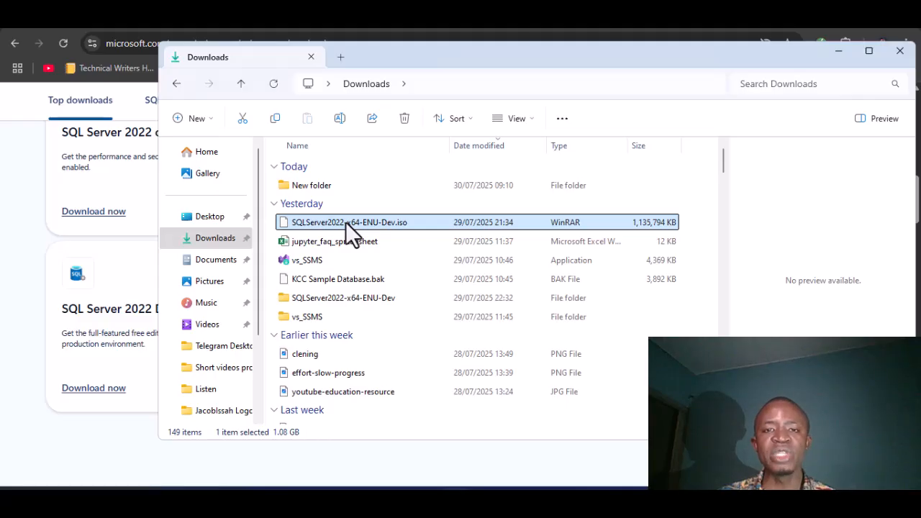
right_click(345, 222)
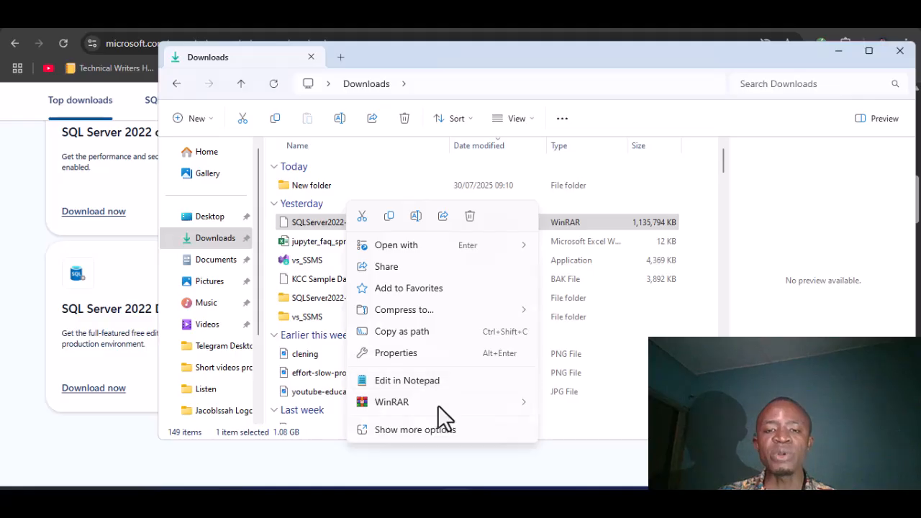
mouse_move(437, 405)
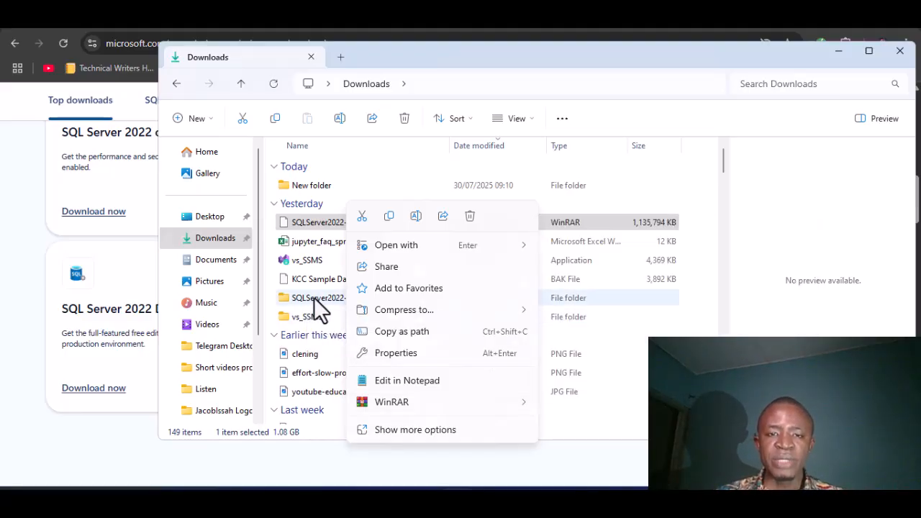
Step: Open the extracted SQLServer2022-x64-ENU-Dev folder, listing its 10 items including setup
left_click(313, 297)
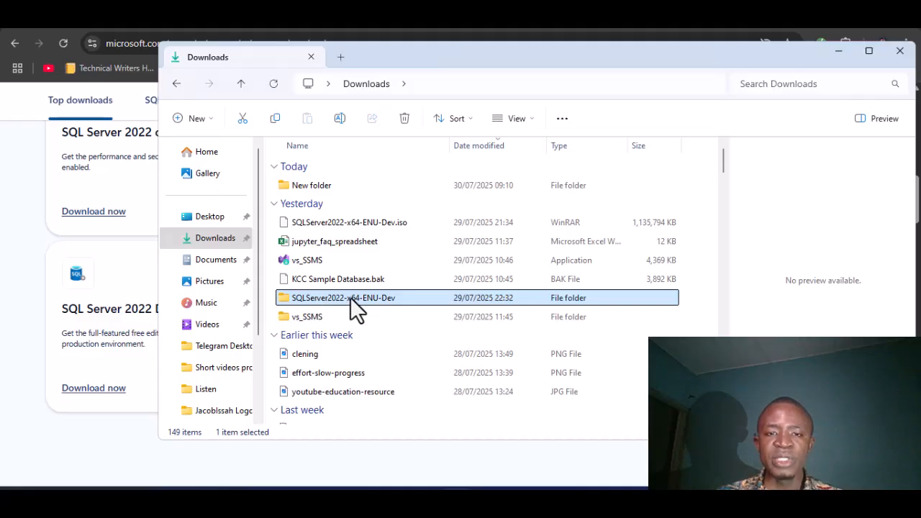
double_click(349, 296)
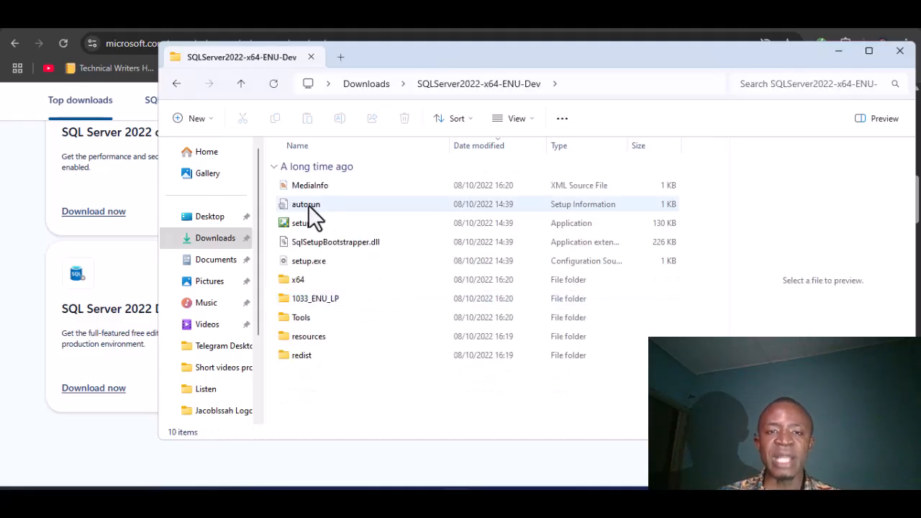
mouse_move(313, 221)
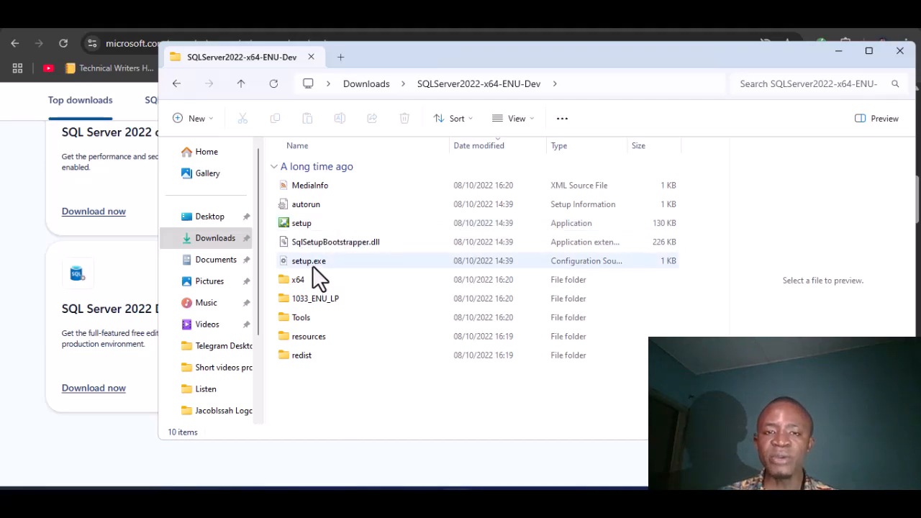
mouse_move(326, 266)
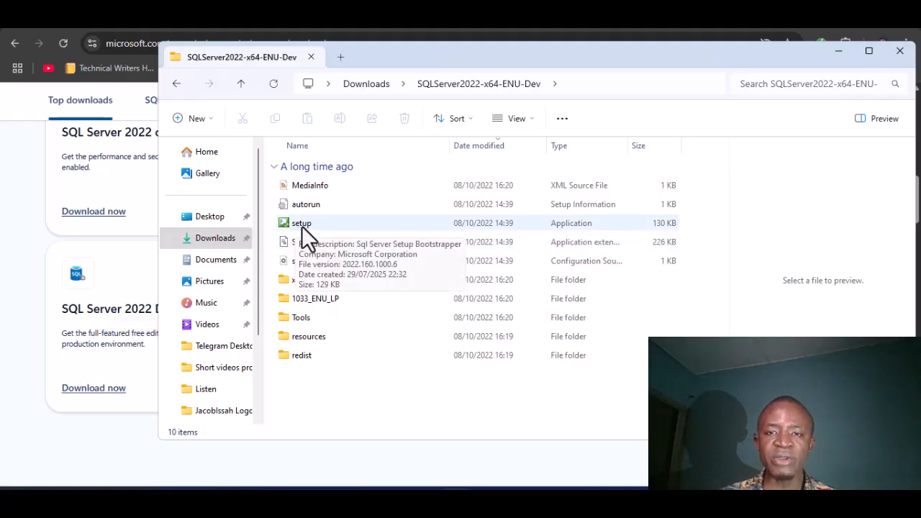
Step: Launch setup and choose a new standalone installation from the Installation options
double_click(343, 224)
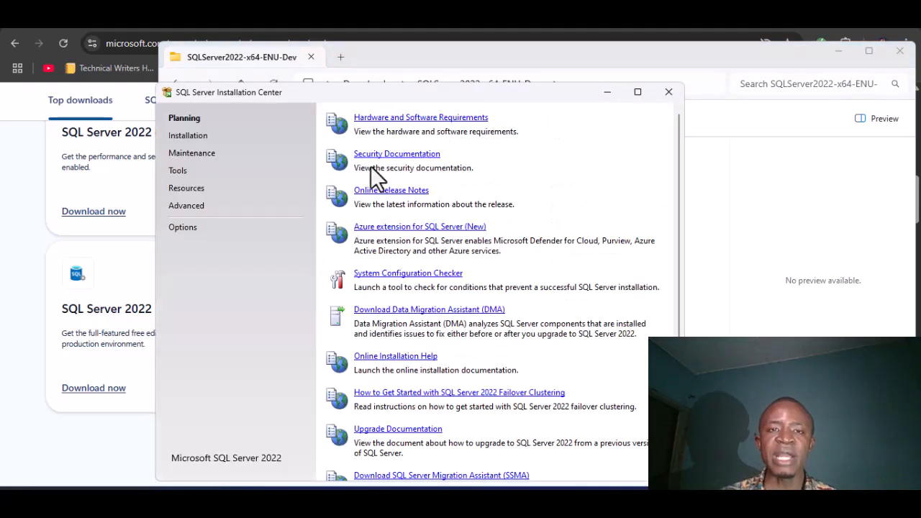
key("super+plus")
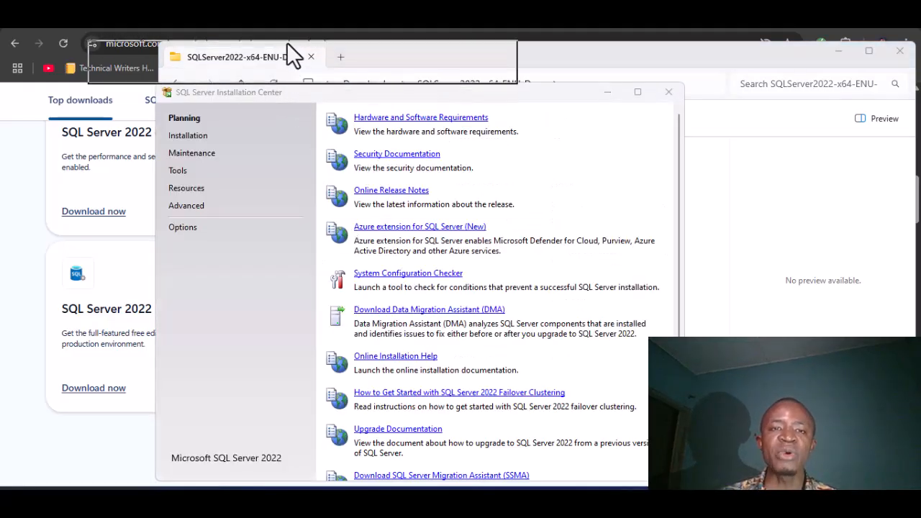
left_click(189, 138)
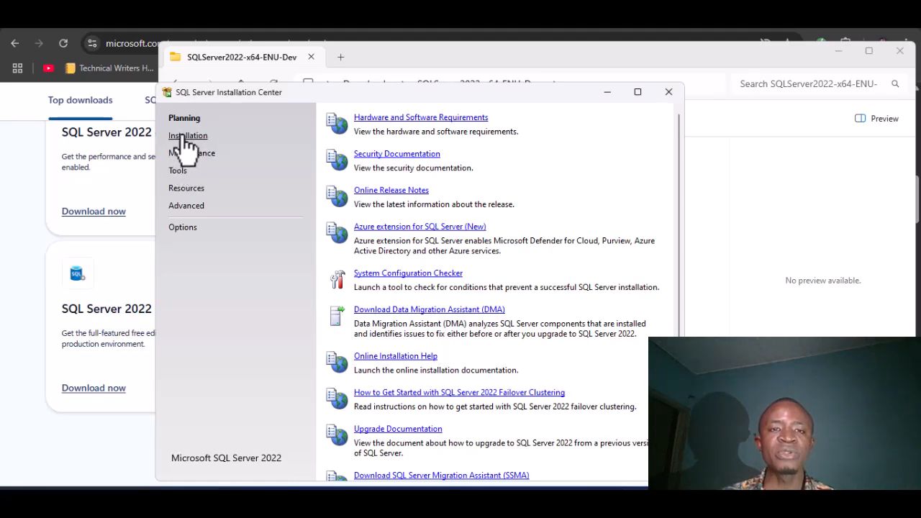
left_click(187, 138)
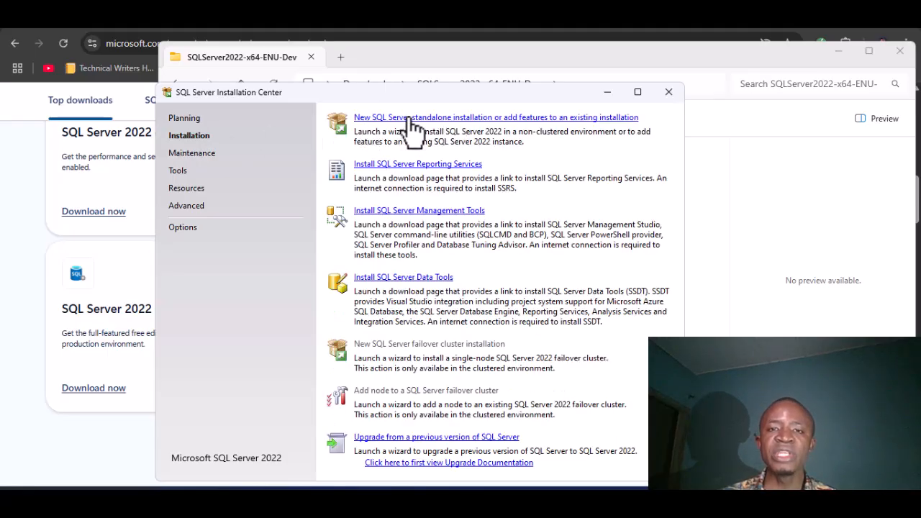
left_click(503, 120)
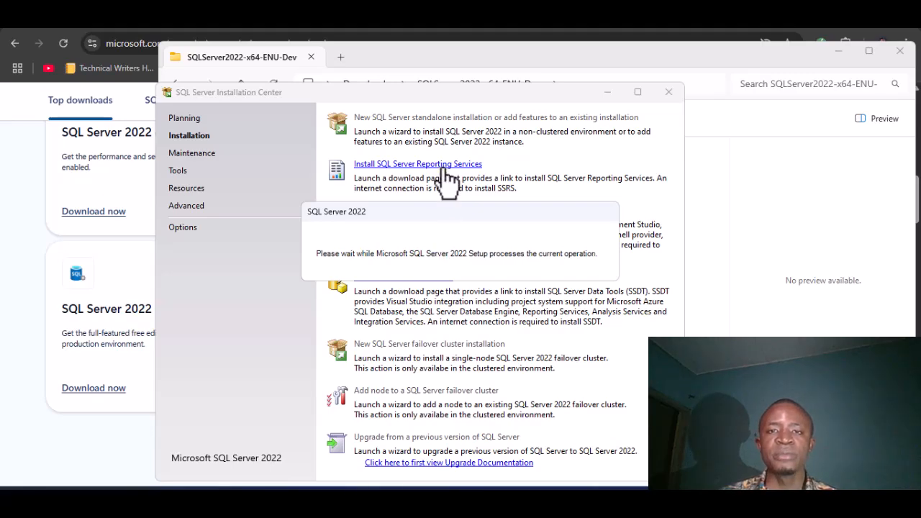
Step: Relaunch setup and start the new standalone installation again, reaching the Edition page
left_click(435, 57)
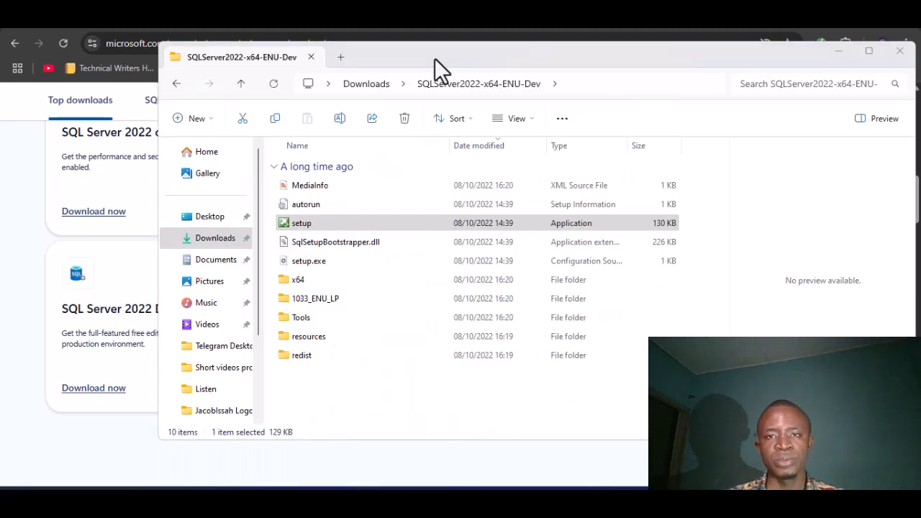
double_click(381, 220)
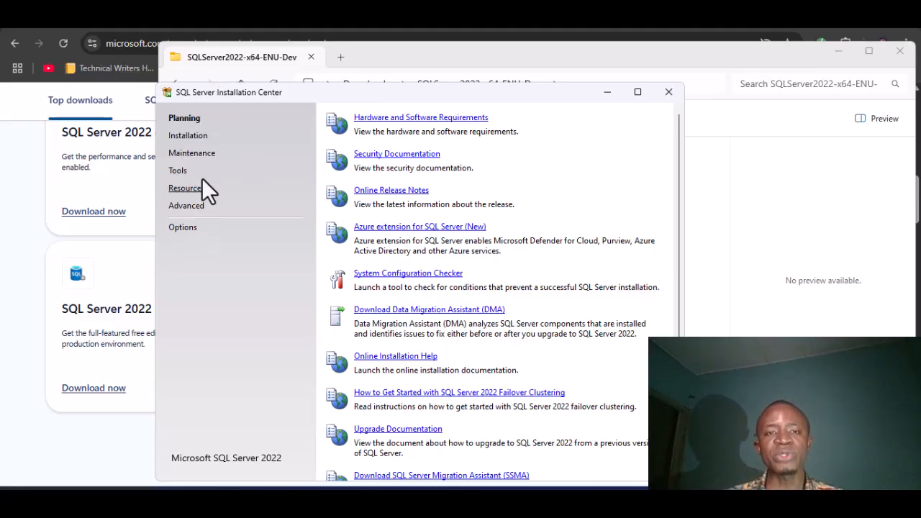
left_click(188, 135)
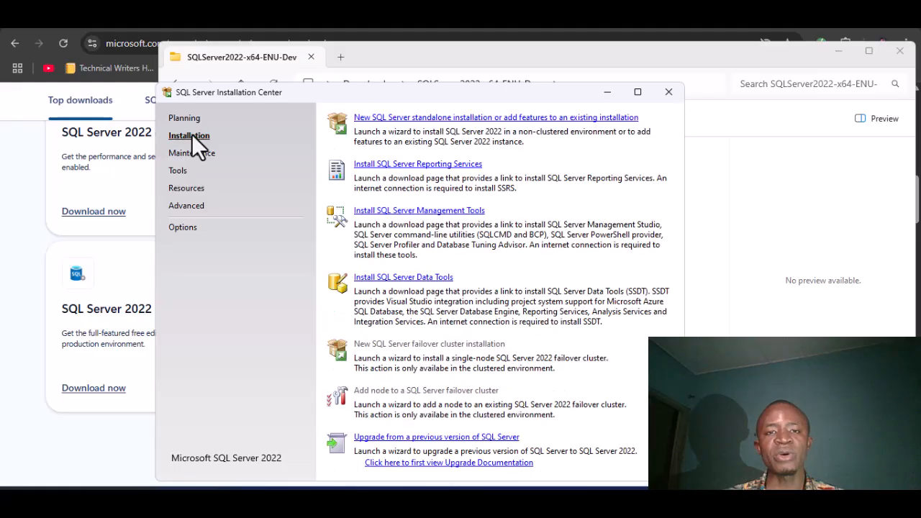
left_click(433, 118)
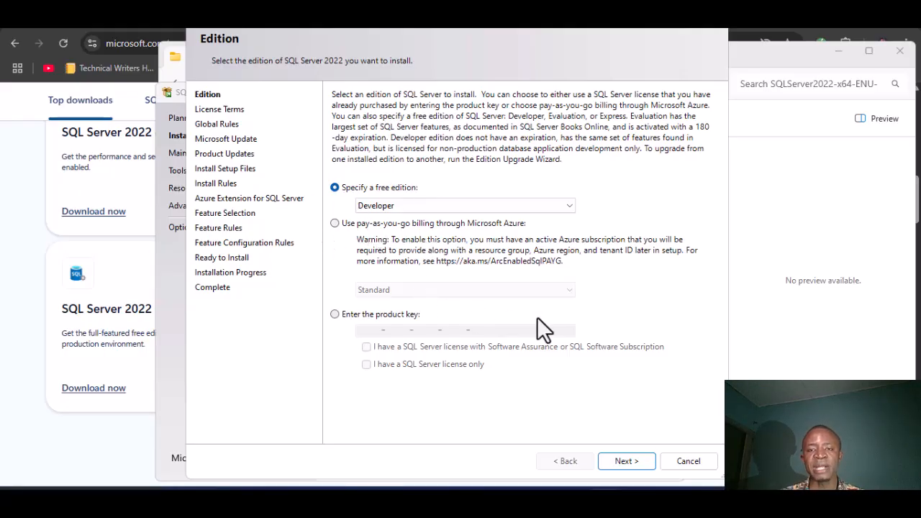
Step: Keep the free Developer edition and advance to the License Terms page
left_click(634, 461)
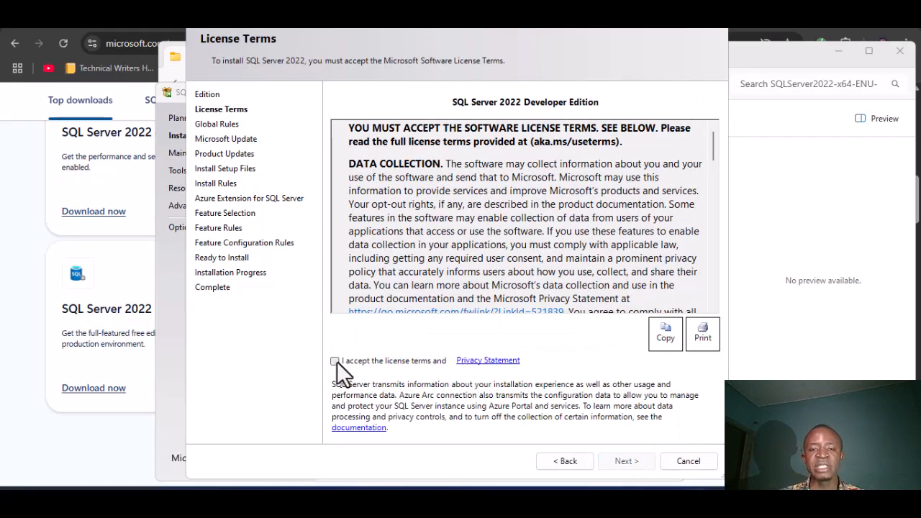
Step: Accept the license, skip Microsoft Update, and run Install Rules (4 passed, Firewall warning)
left_click(335, 360)
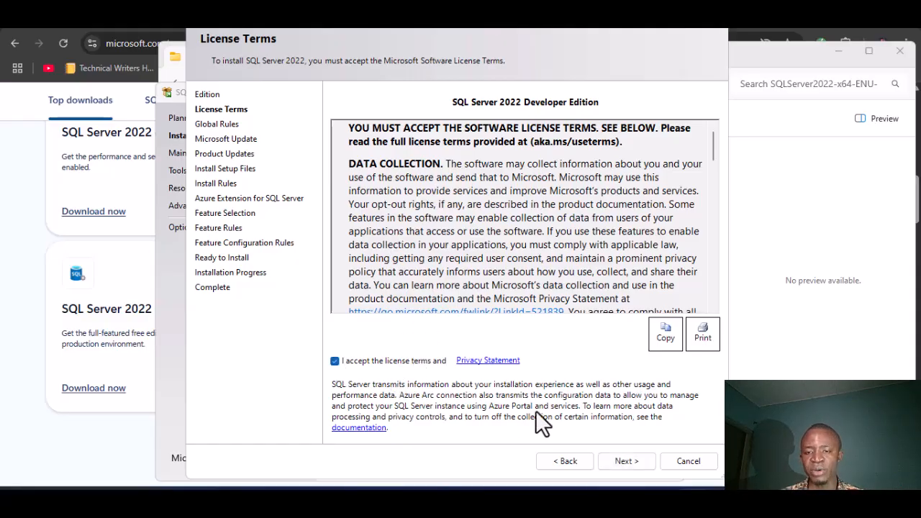
left_click(624, 461)
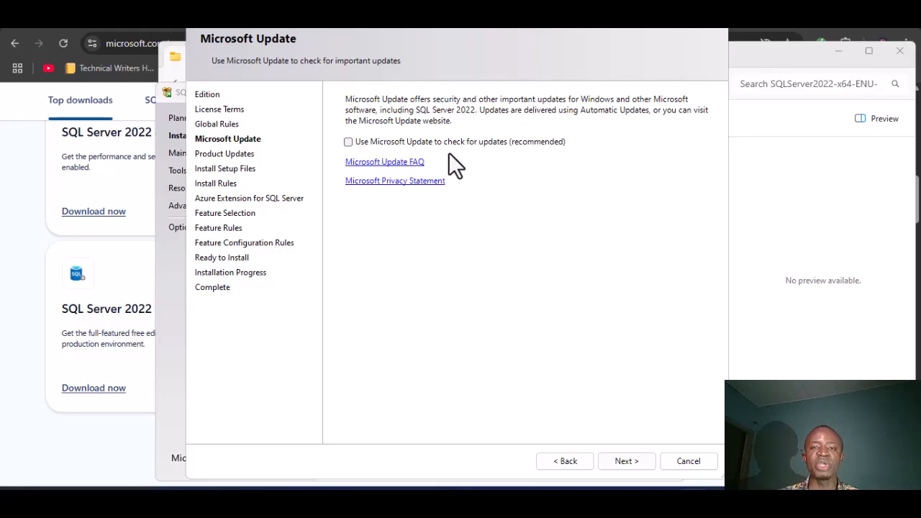
left_click(620, 462)
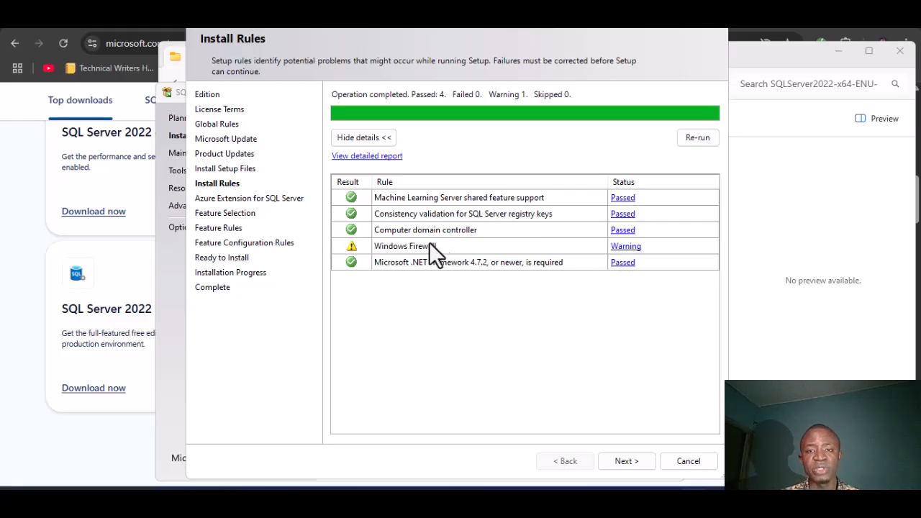
Step: Move past Install Rules, untick Azure Extension for SQL Server, and continue to feature selection
left_click(620, 464)
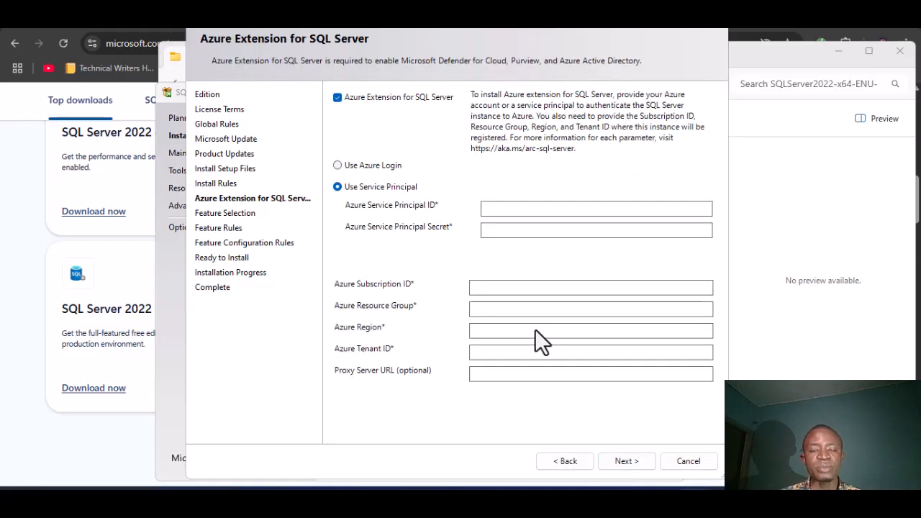
left_click(338, 97)
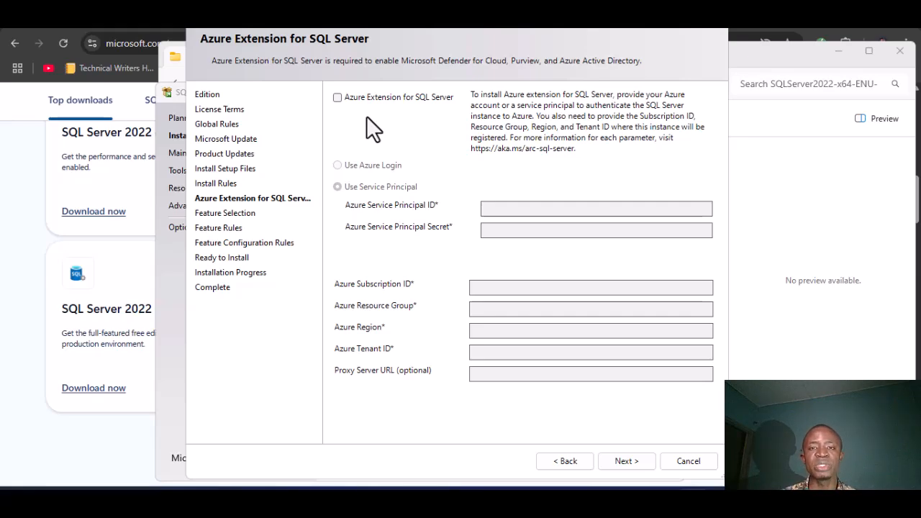
left_click(620, 458)
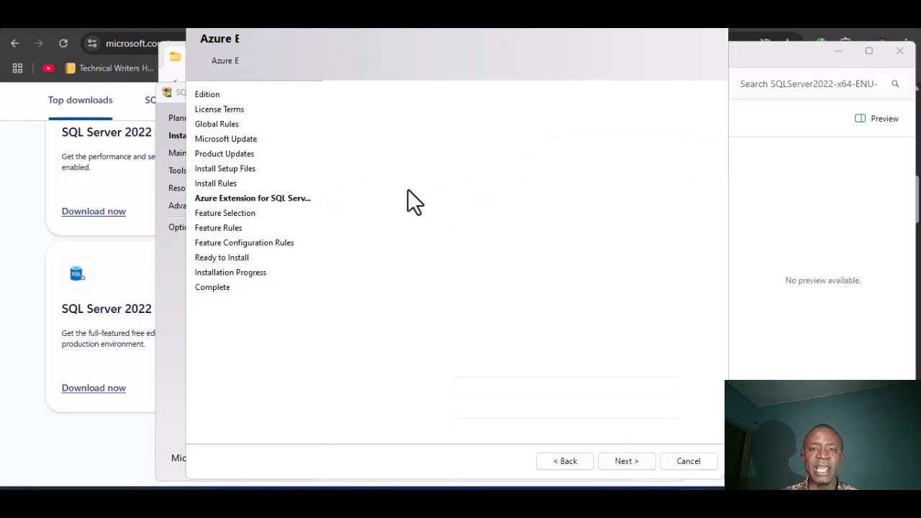
Step: Tick Database Engine Services and continue to Instance Configuration with default instance MSSQLSERVER
left_click(351, 155)
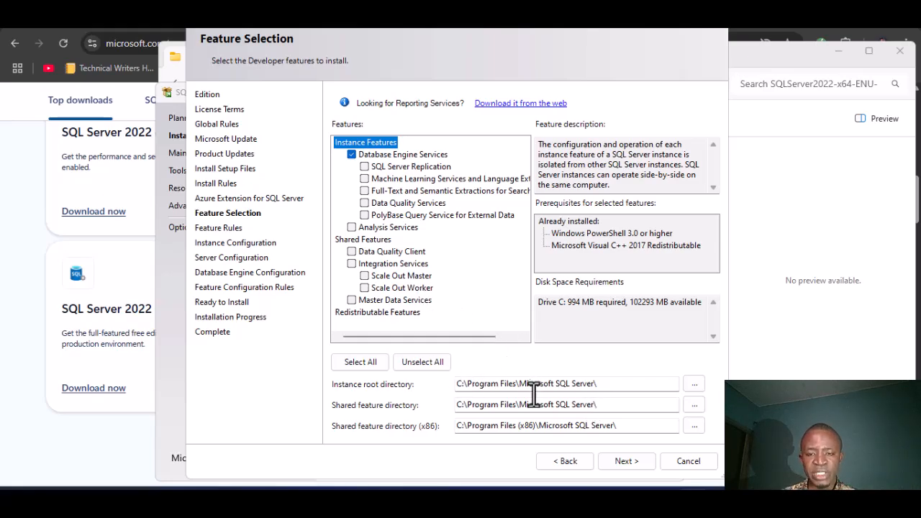
left_click(626, 464)
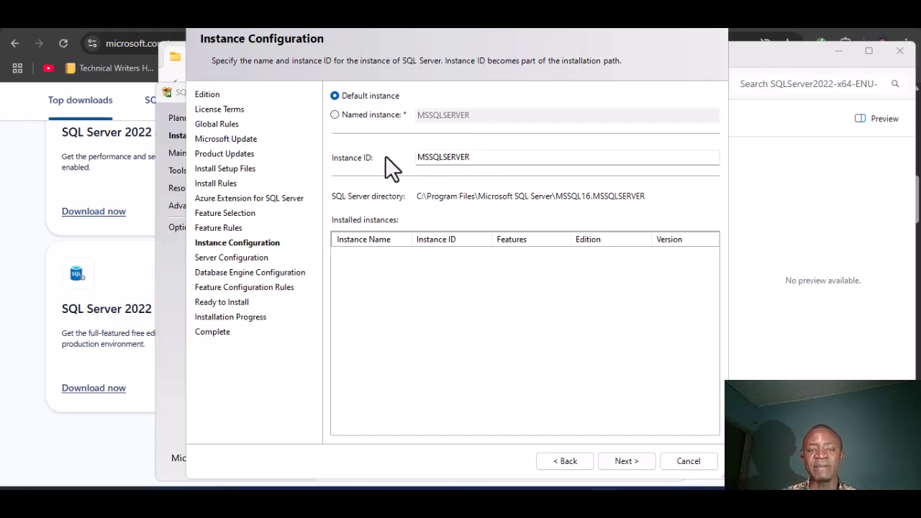
Step: Keep the default MSSQLSERVER instance and continue to Server Configuration
left_click(335, 115)
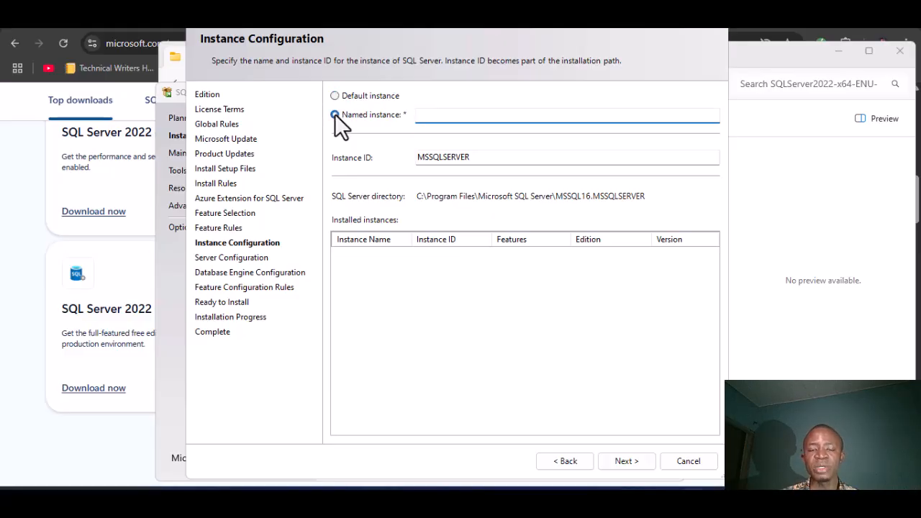
left_click(336, 96)
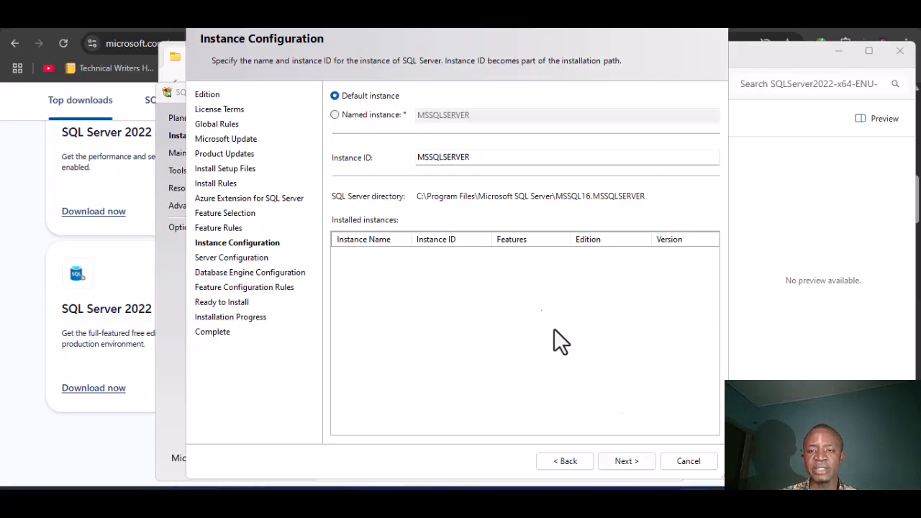
left_click(627, 460)
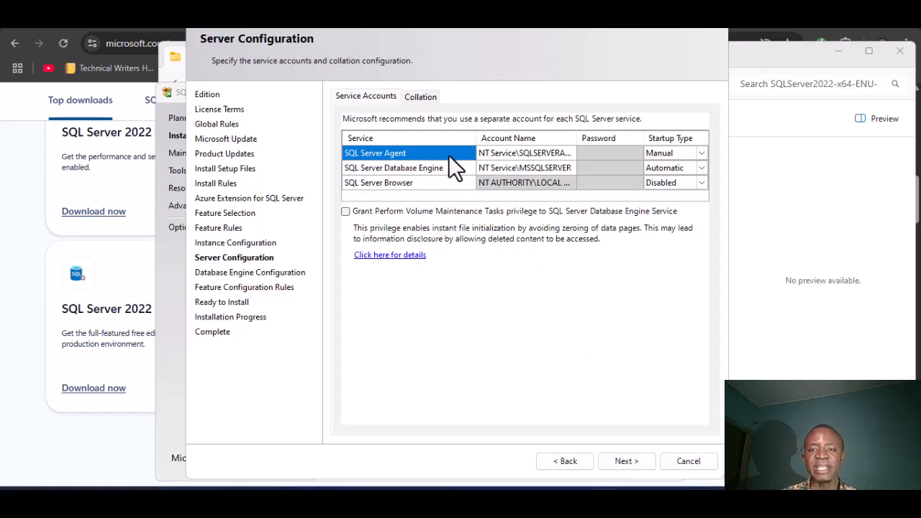
Step: Set SQL Server Agent, Database Engine and SQL Server Browser startup types to Automatic
left_click(695, 154)
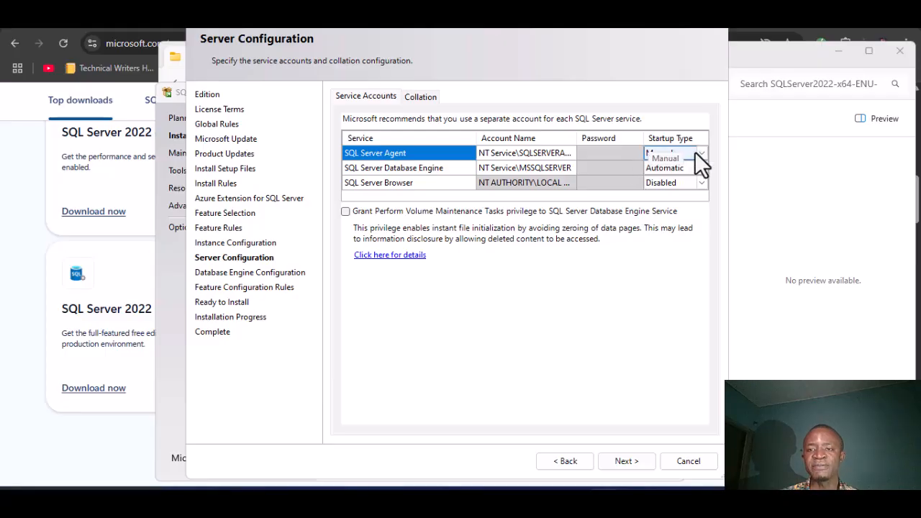
left_click(698, 156)
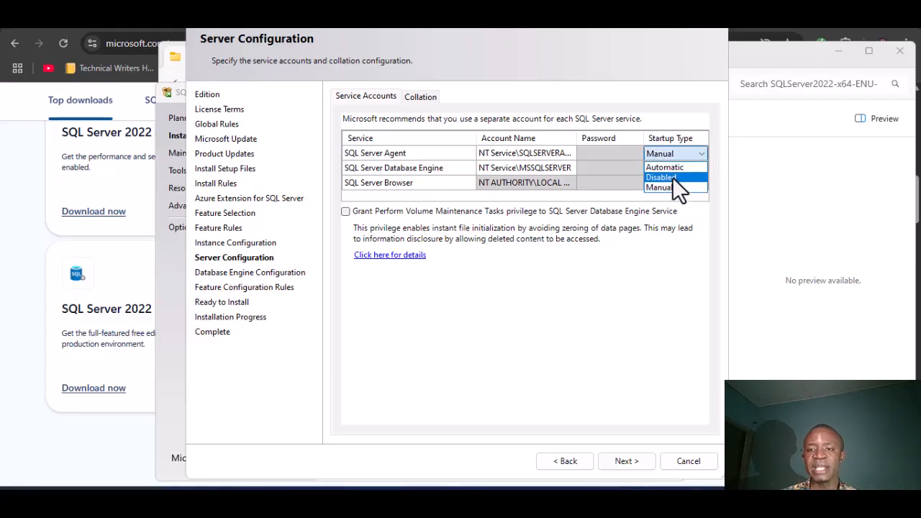
left_click(666, 167)
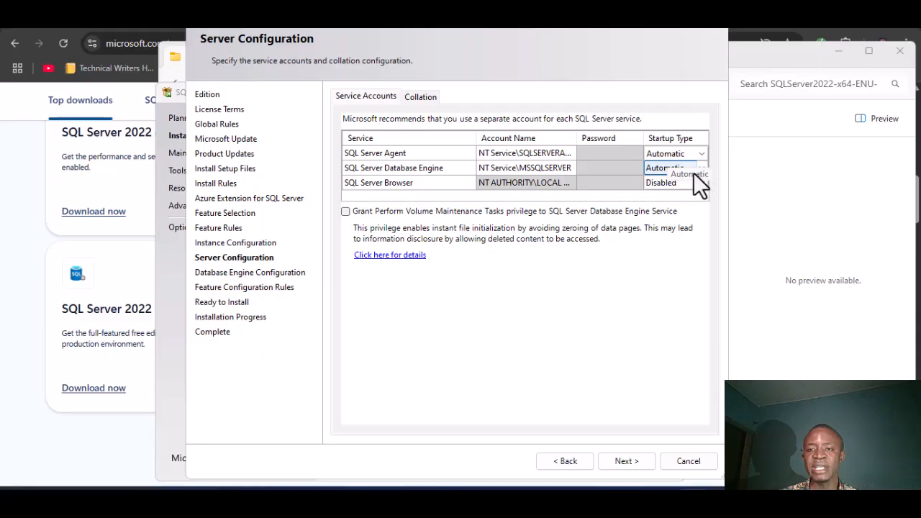
left_click(698, 182)
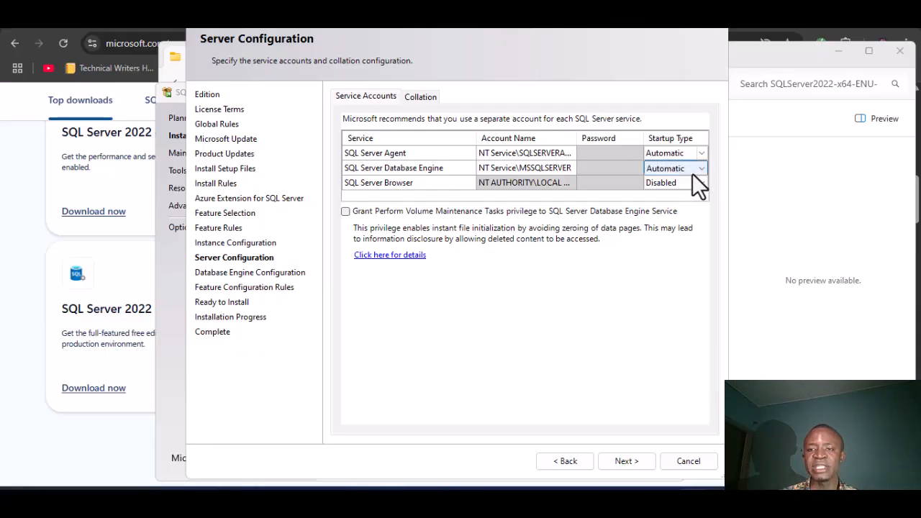
left_click(696, 182)
left_click(669, 197)
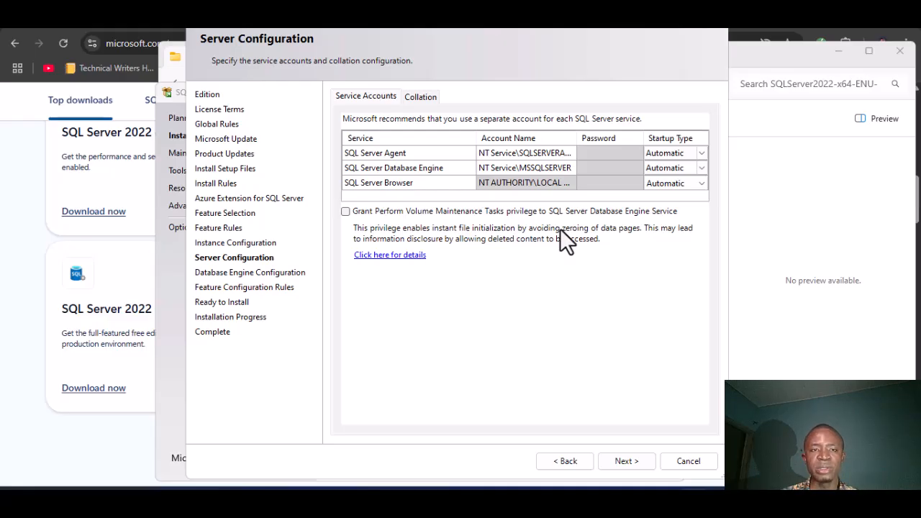
Step: Choose Mixed Mode authentication on the Database Engine Configuration page
left_click(628, 460)
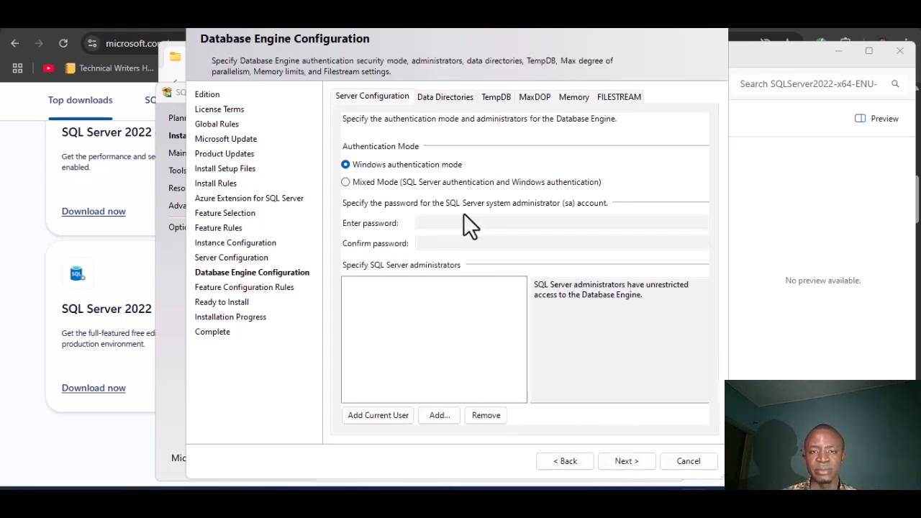
left_click(345, 182)
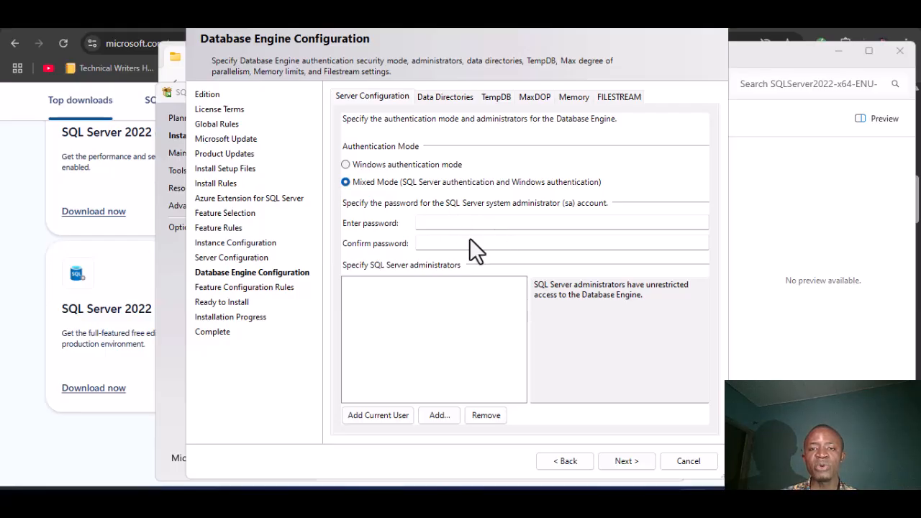
left_click(345, 164)
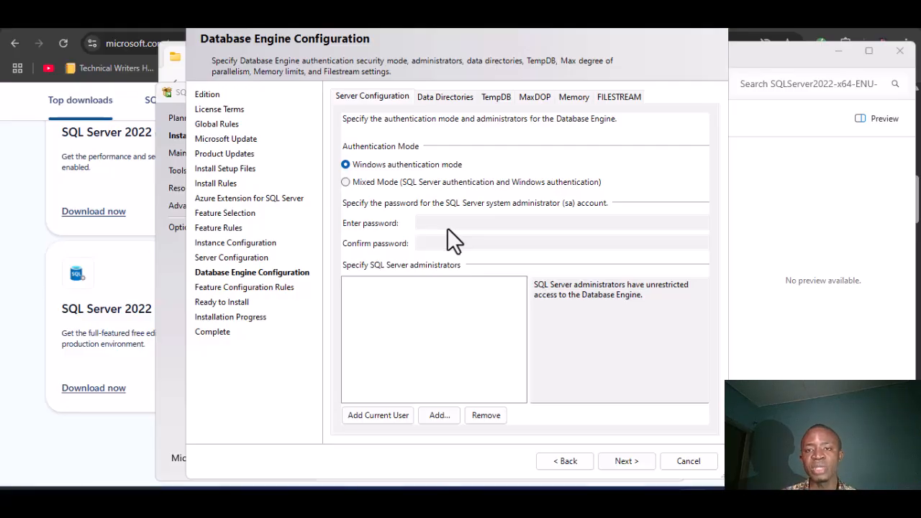
left_click(346, 183)
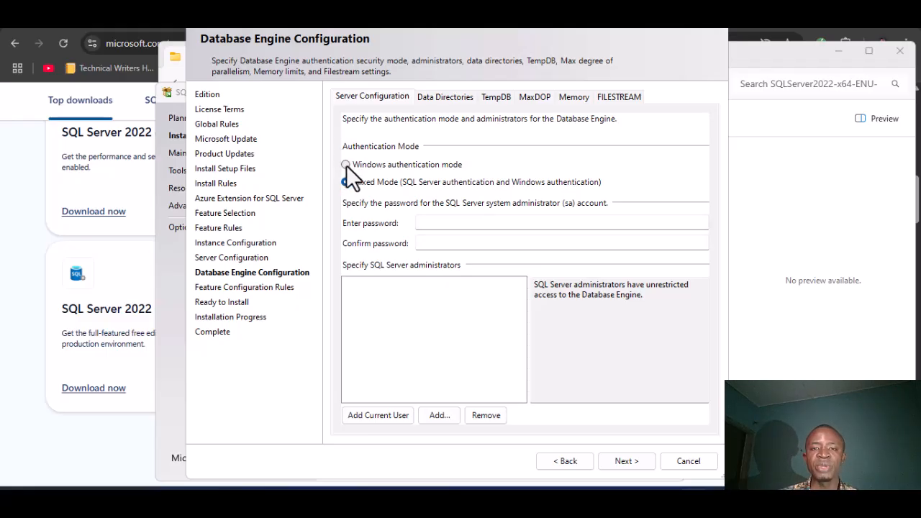
left_click(346, 165)
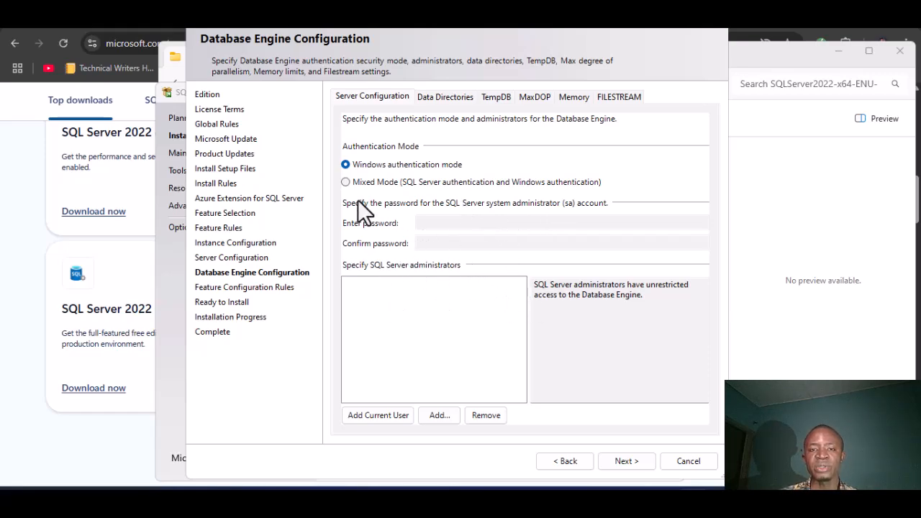
left_click(347, 182)
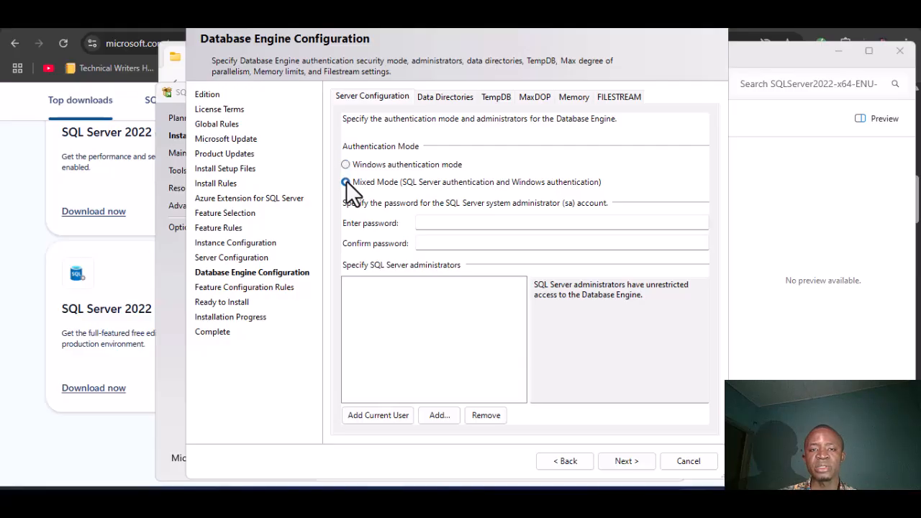
Step: Enter and confirm the sa password, and add the current Windows user as administrator
left_click(475, 224)
type("*****")
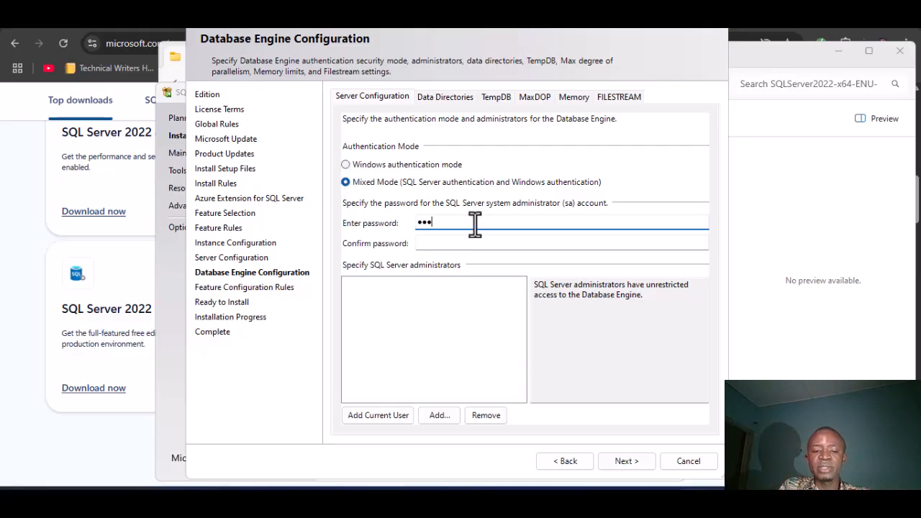
type("******")
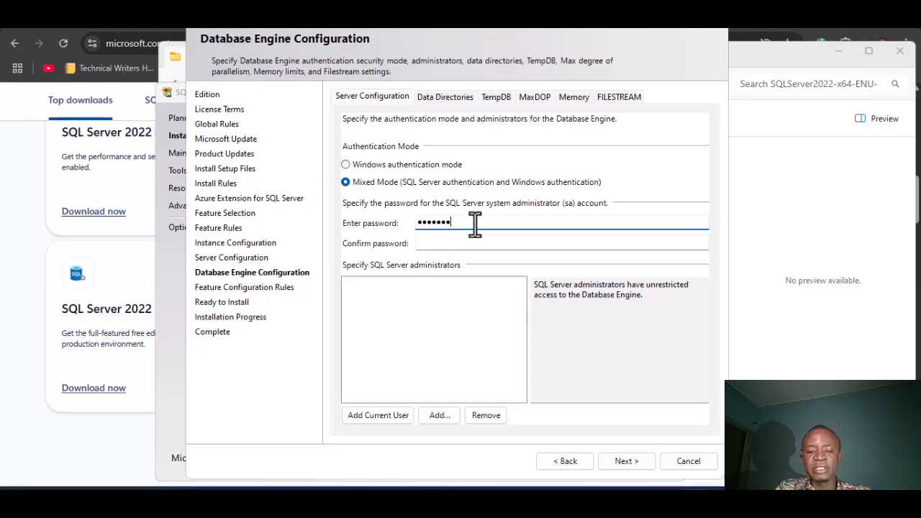
left_click(480, 246)
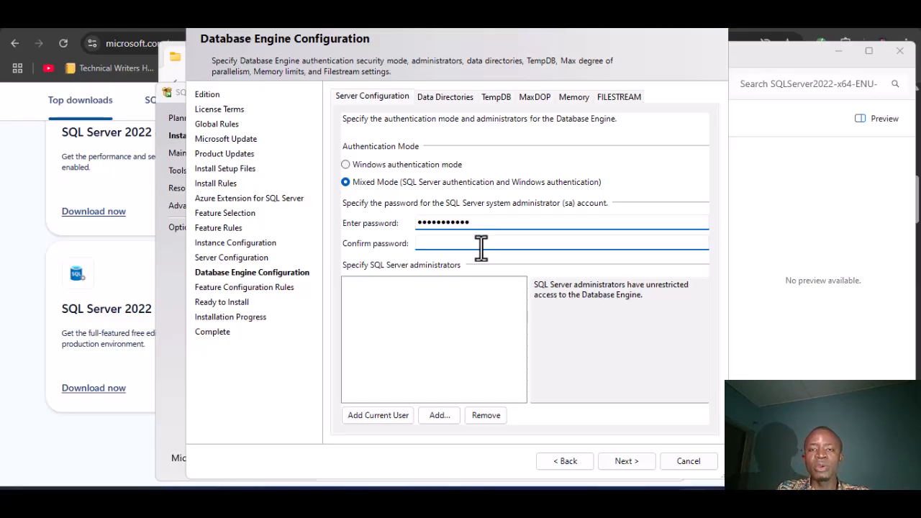
type("*********")
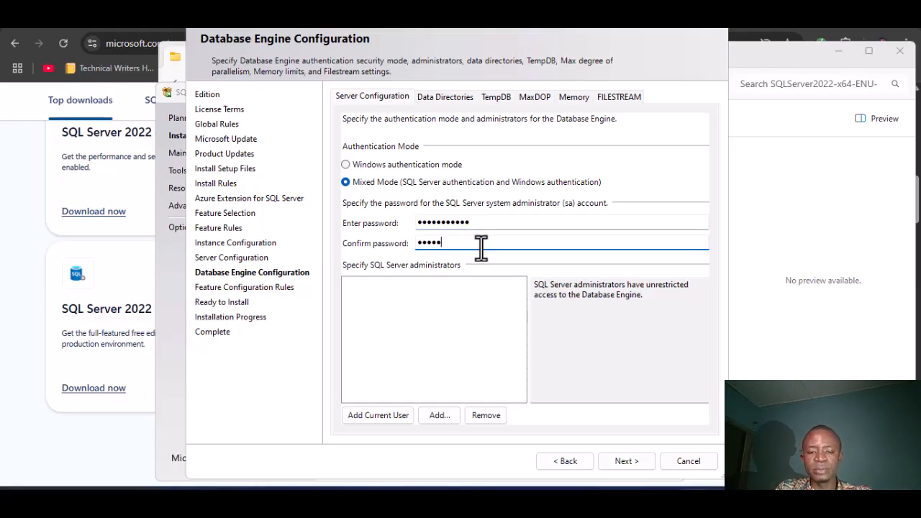
type("**")
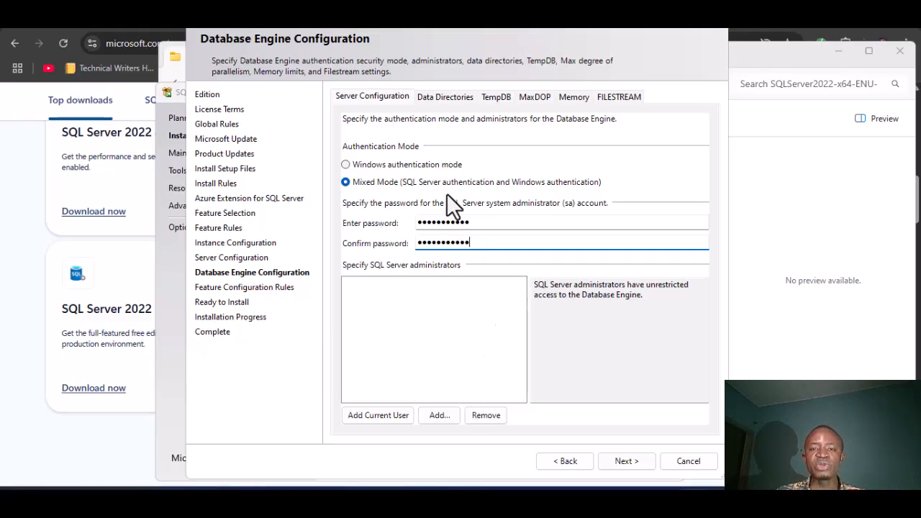
left_click(376, 418)
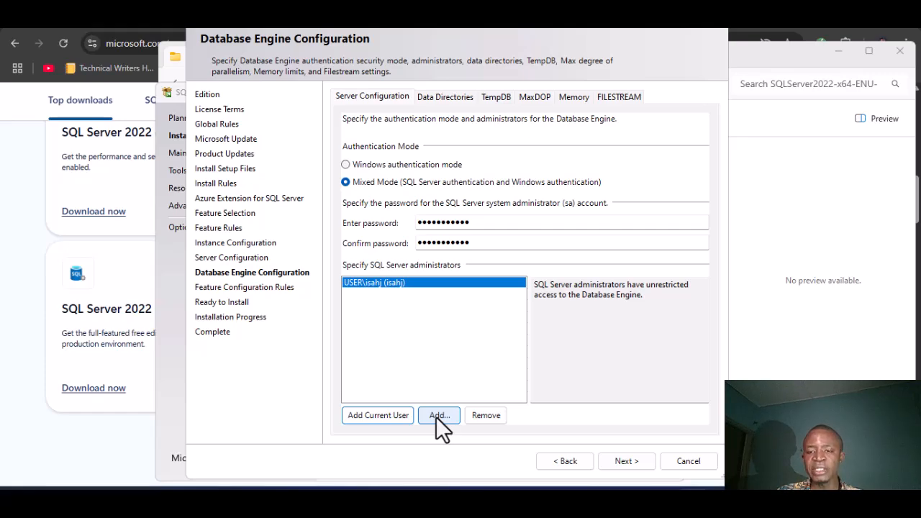
Step: Pass Feature Configuration Rules, review the Ready to Install summary, and start installing
left_click(627, 462)
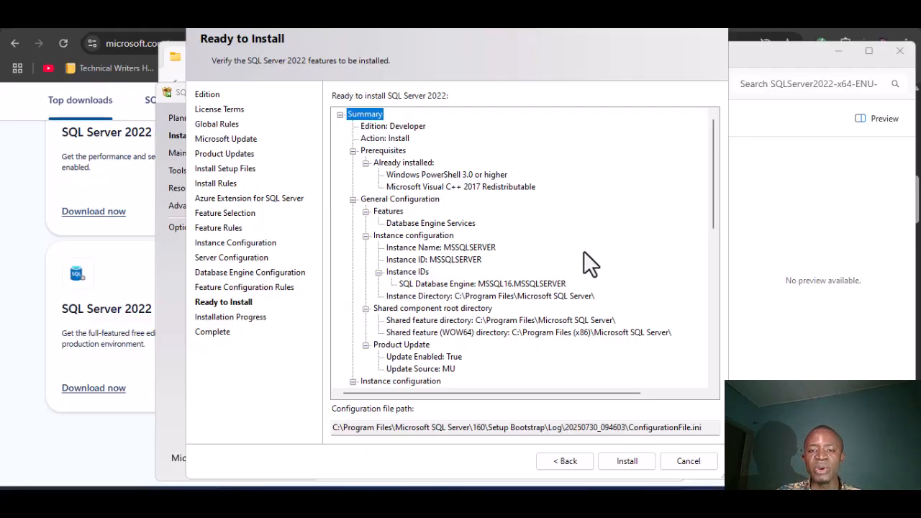
scroll(583, 251, "down", 15)
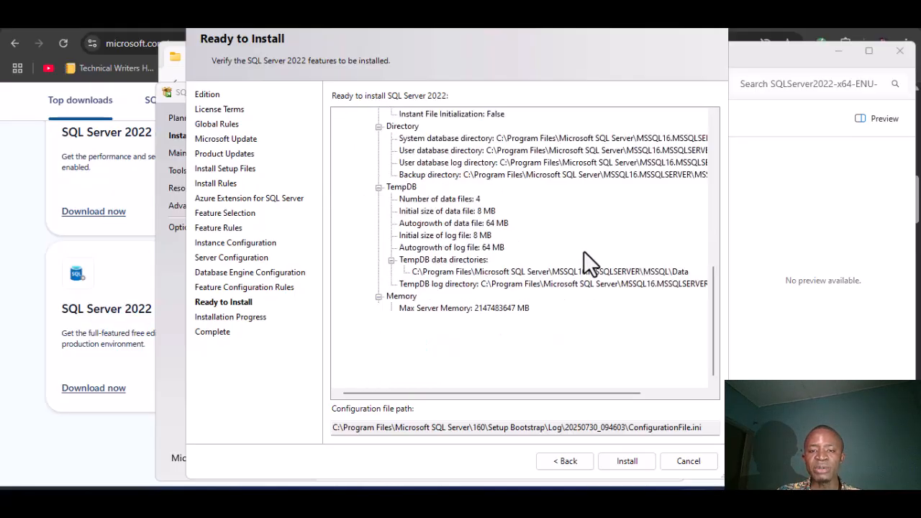
left_click(627, 462)
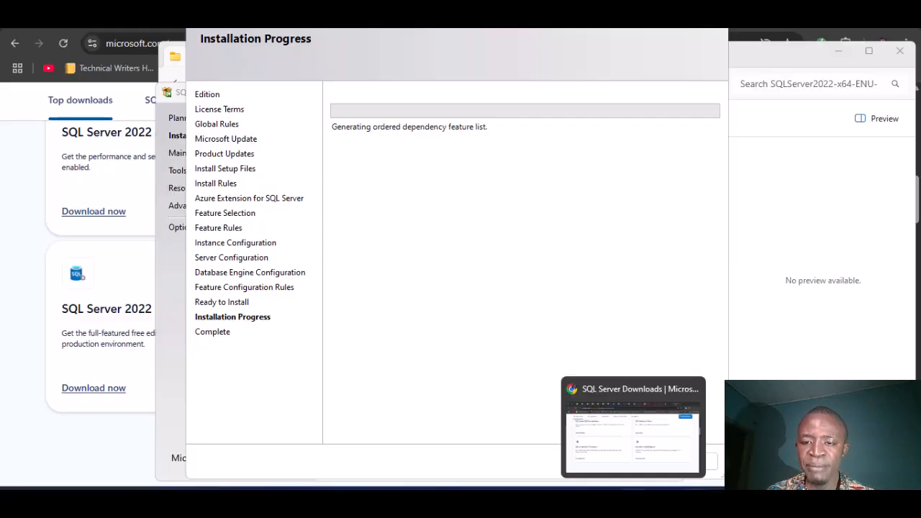
Step: Search the web for 'ssms download'
left_click(633, 496)
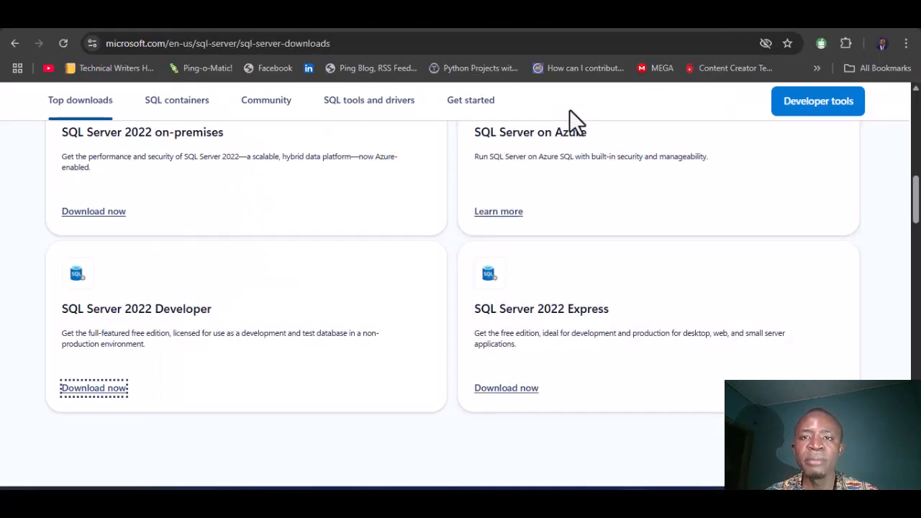
left_click(565, 45)
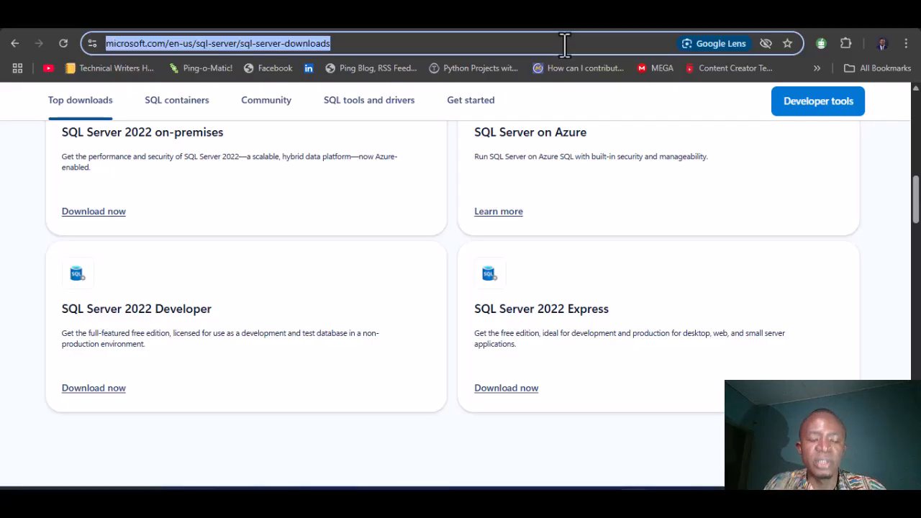
type("ssms")
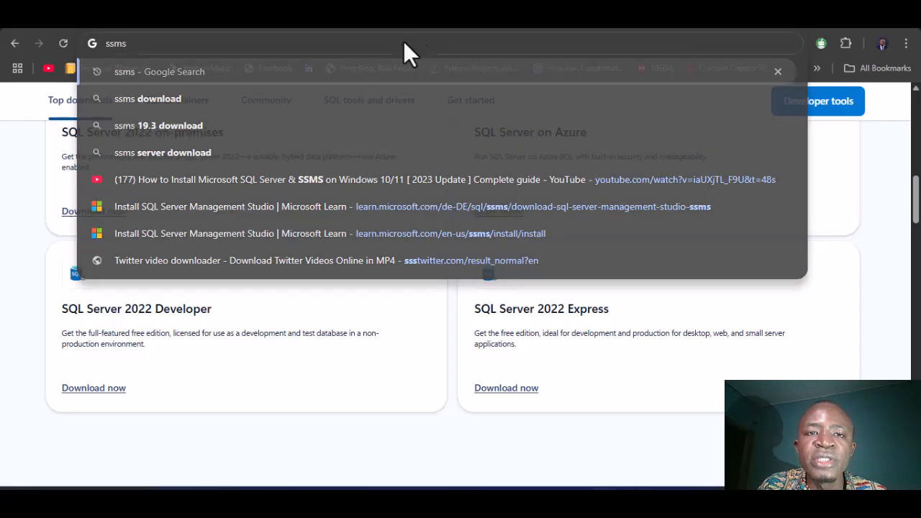
left_click_drag(404, 41, 687, 172)
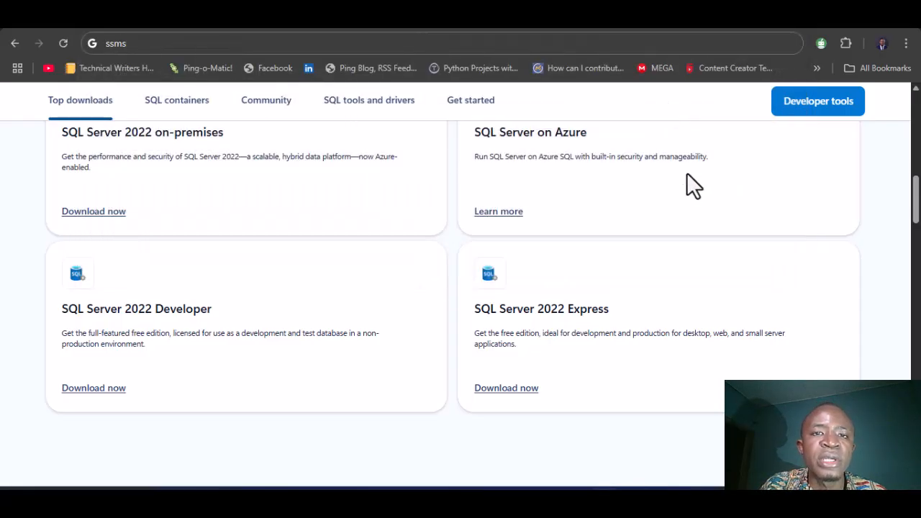
left_click(262, 45)
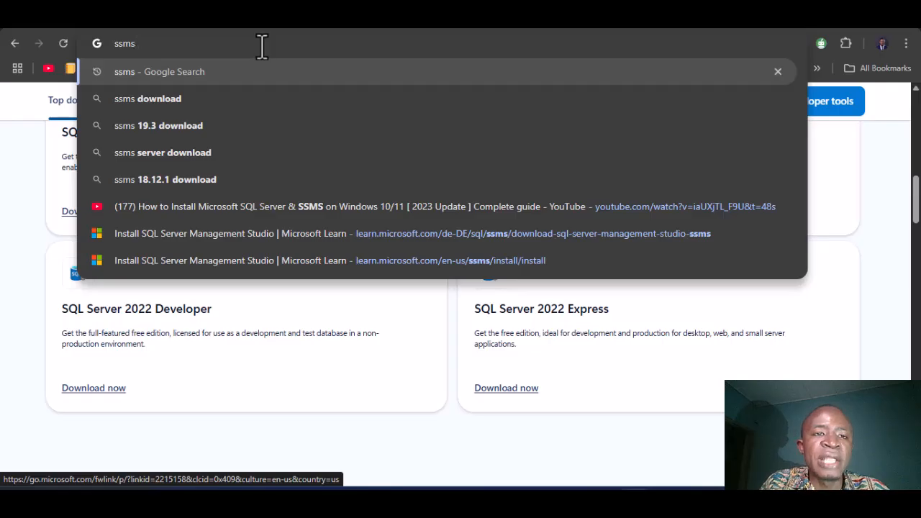
type("download")
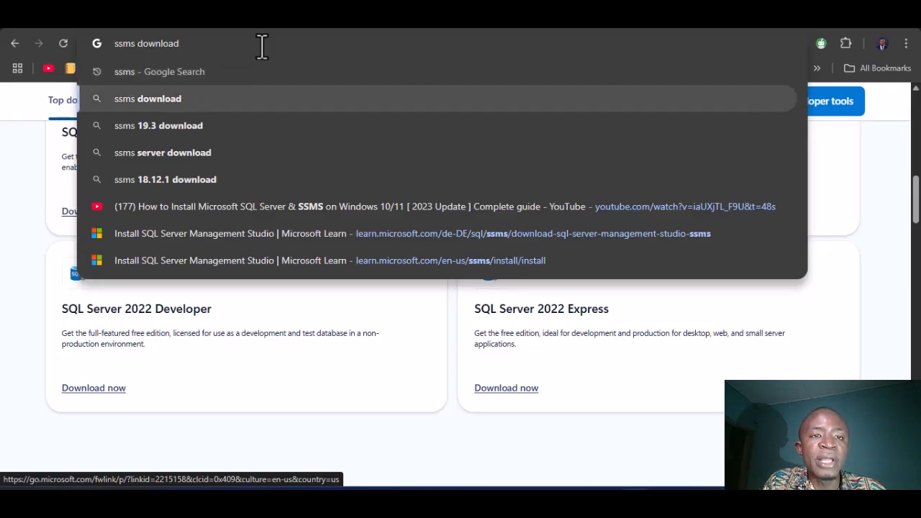
key("Return")
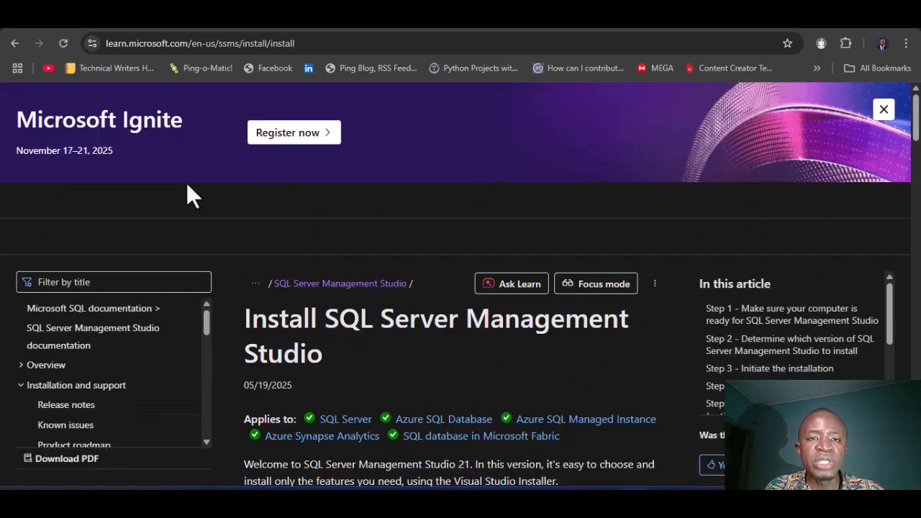
Step: Find Step 2 on the SSMS article, start the SSMS 21 download, then cancel the save
scroll(322, 282, "down", 9)
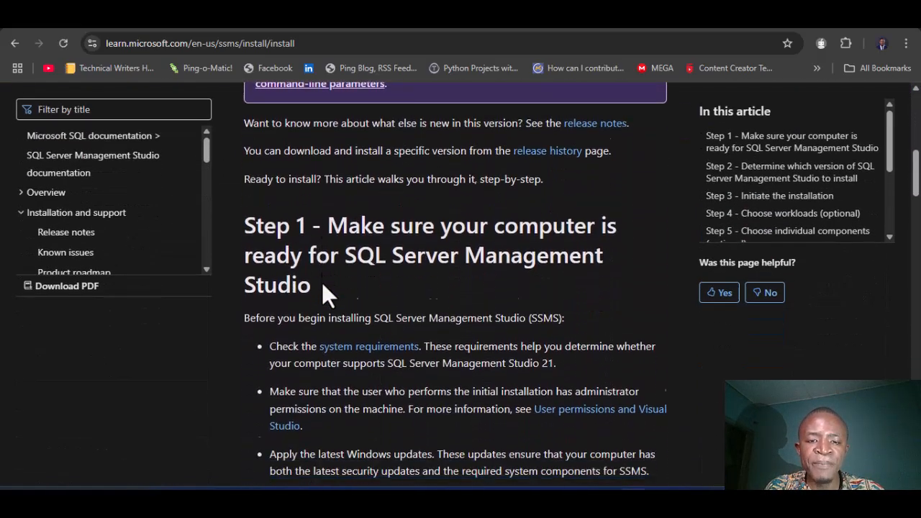
scroll(322, 282, "down", 10)
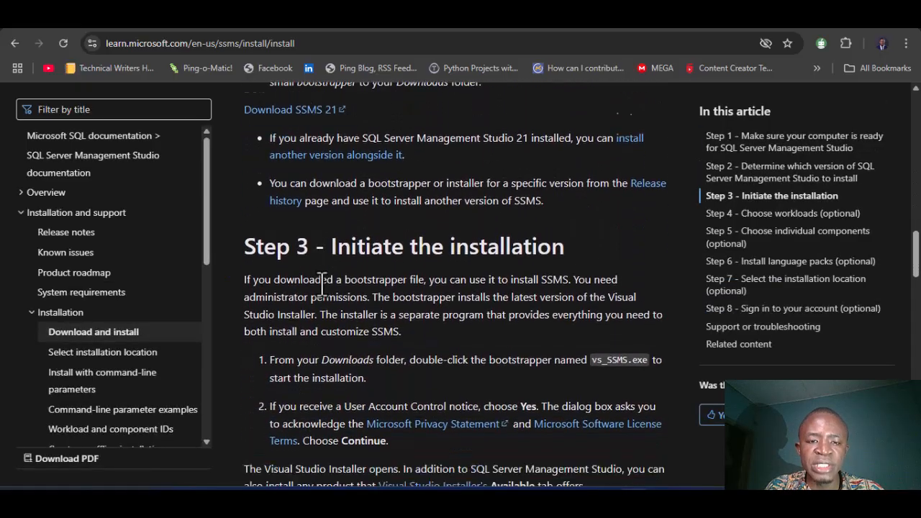
scroll(322, 282, "up", 3)
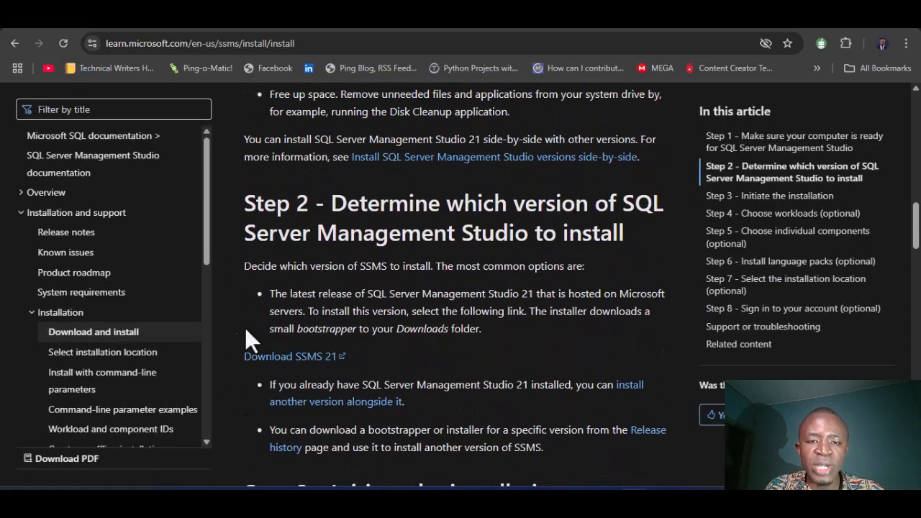
left_click(303, 362)
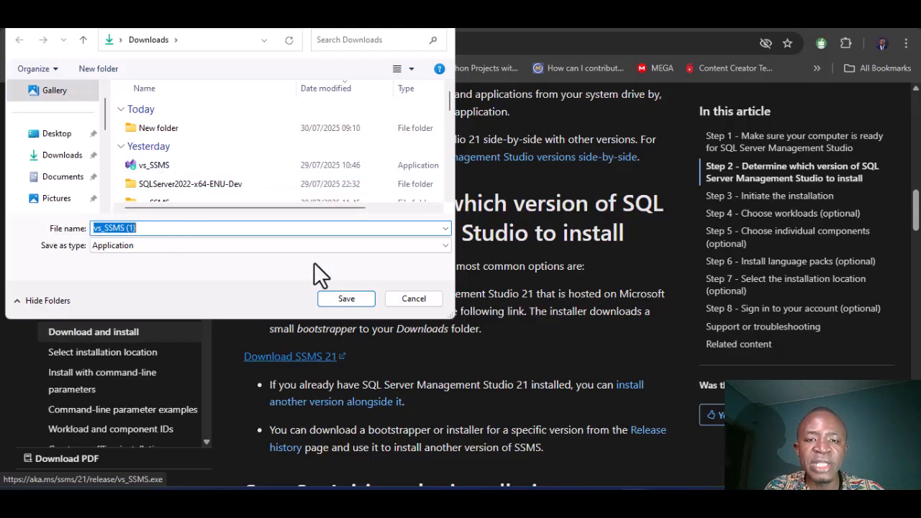
left_click(423, 300)
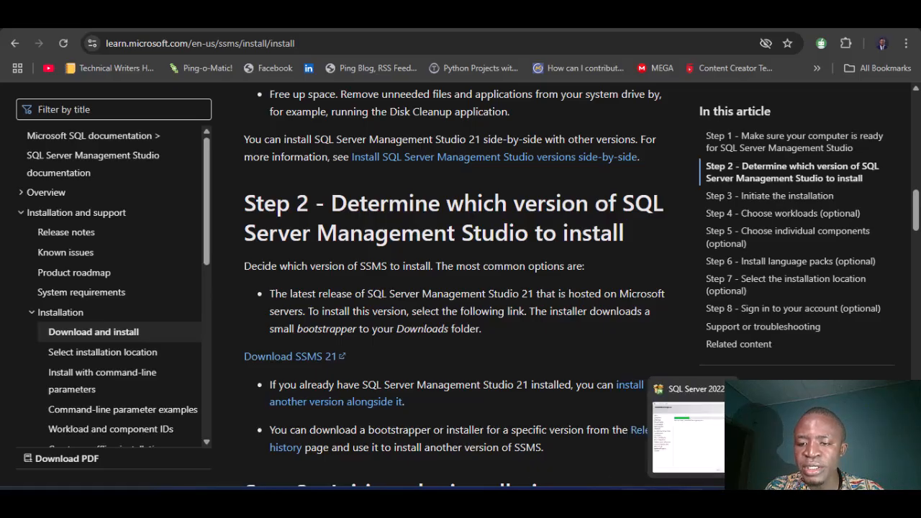
Step: Restore the SQL Server 2022 Setup window and close the completed installation
left_click(696, 490)
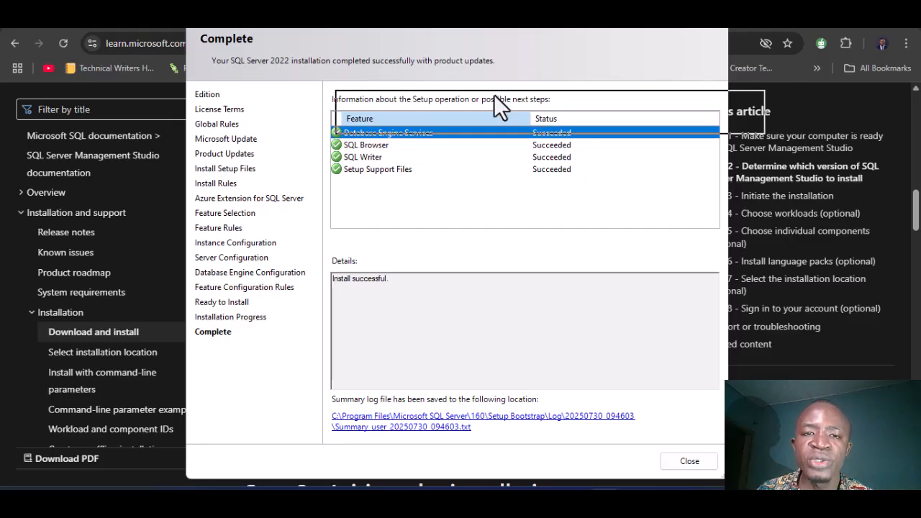
left_click(698, 465)
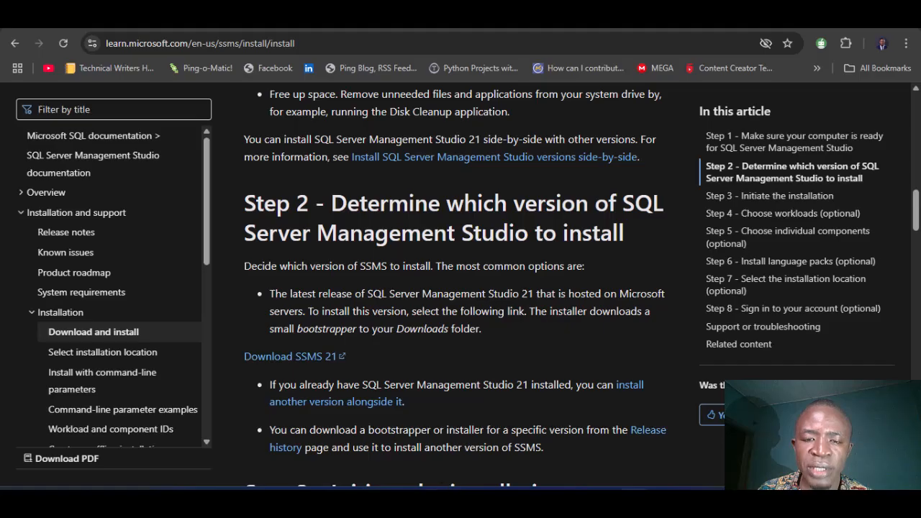
Step: Run vs_SSMS from Downloads and install SSMS 21 with its core components
key("alt+Tab")
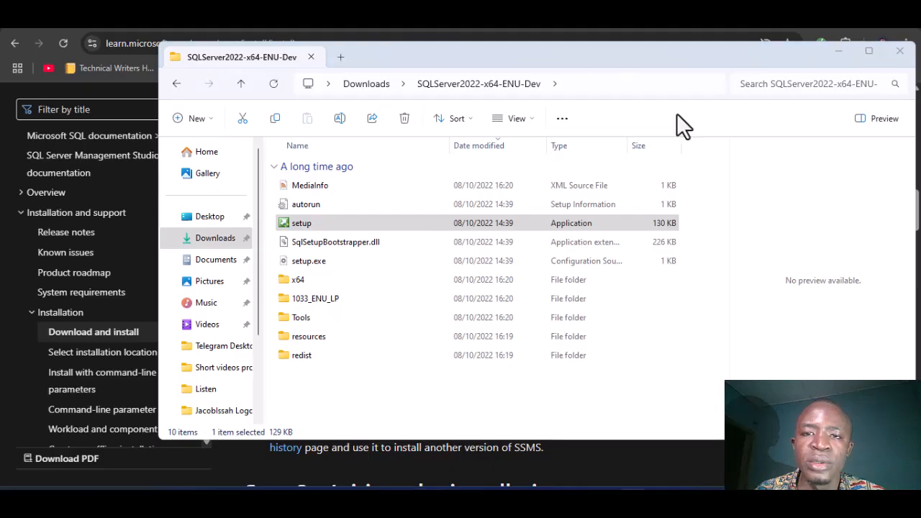
key("alt+Up")
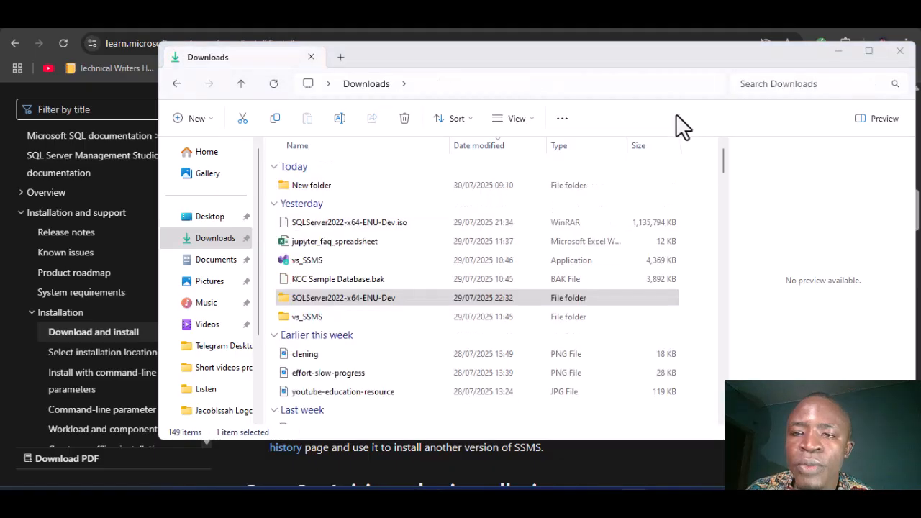
left_click(319, 263)
double_click(319, 262)
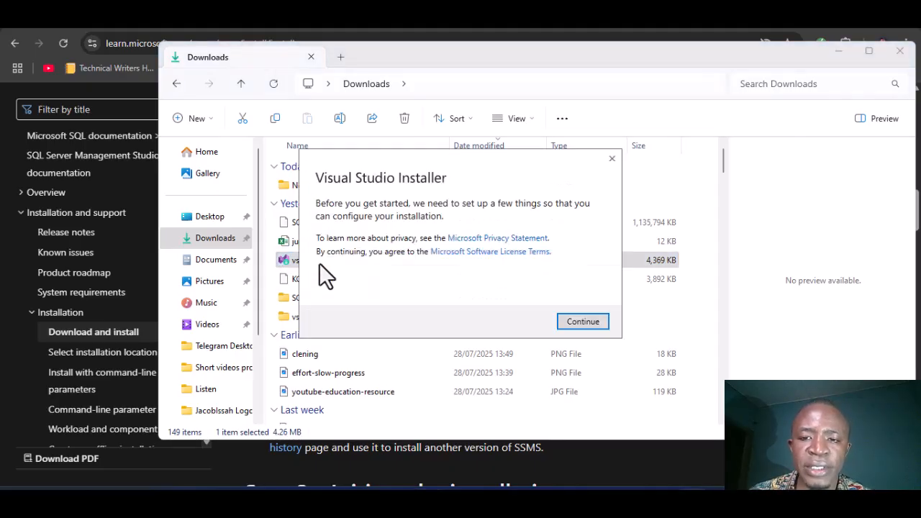
left_click(586, 322)
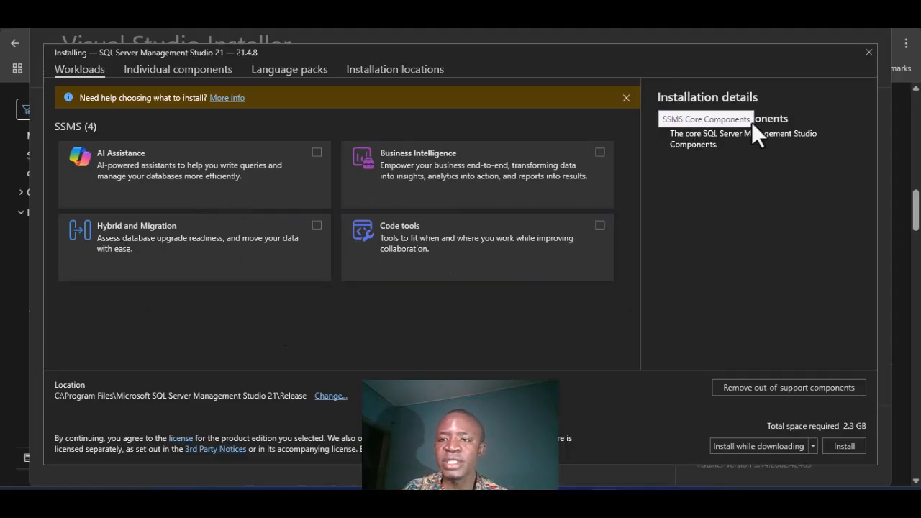
left_click(843, 446)
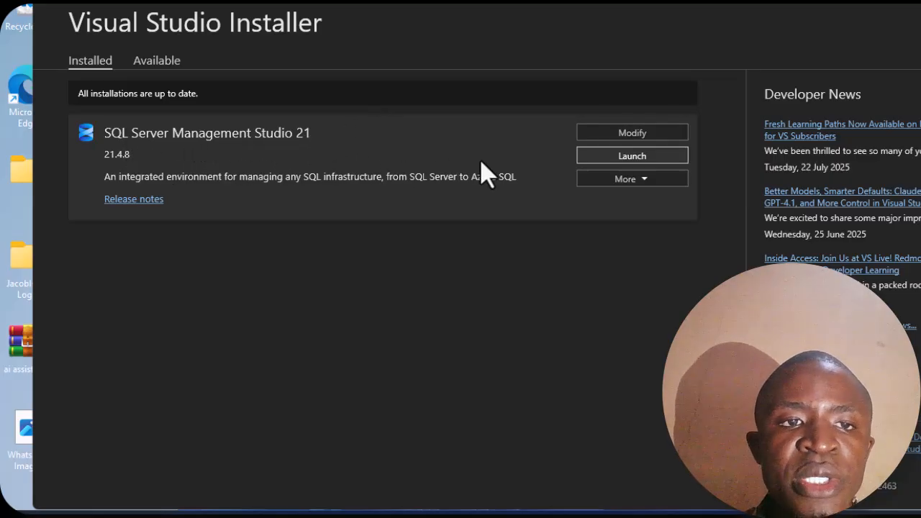
Step: Launch SSMS 21 and connect to localhost via Windows Authentication, trusting the server certificate
left_click(638, 161)
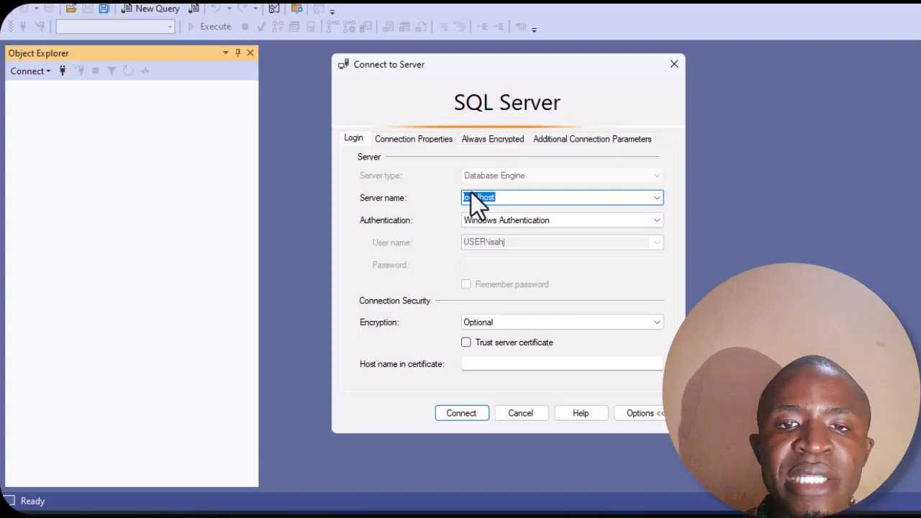
left_click(496, 197)
double_click(497, 197)
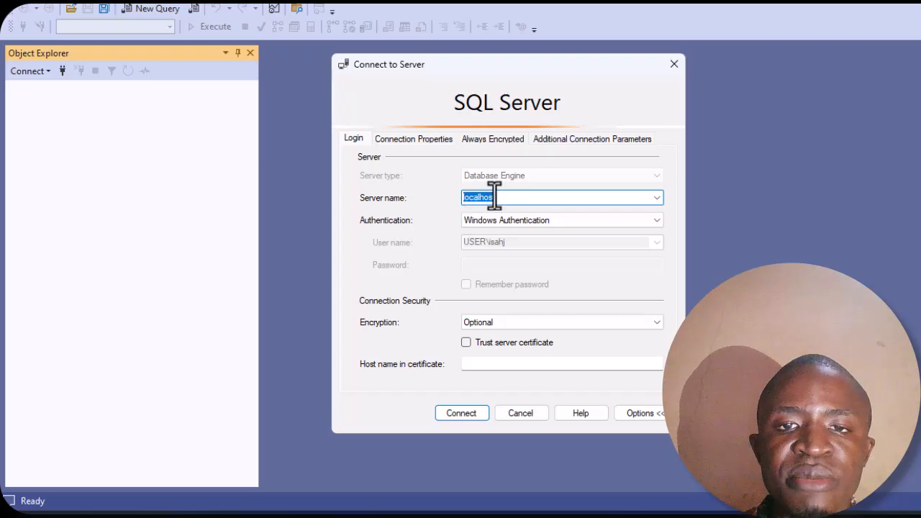
left_click(578, 222)
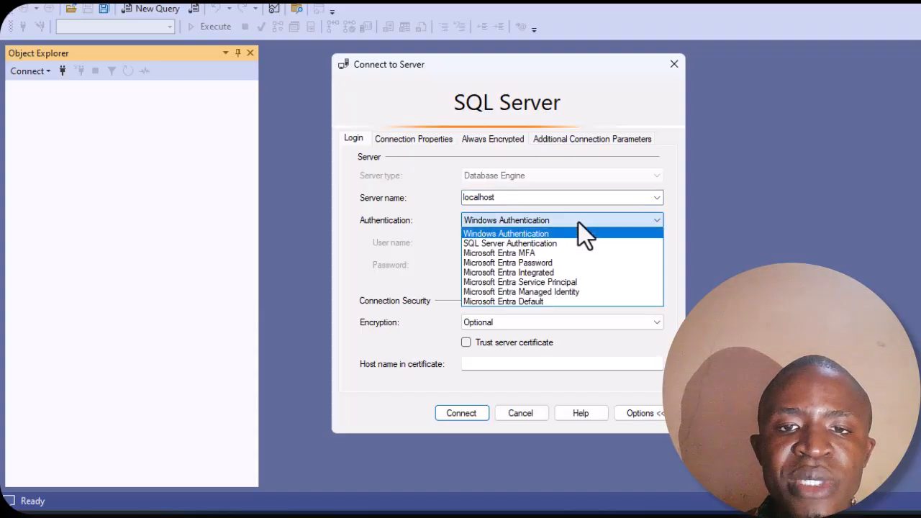
left_click(578, 223)
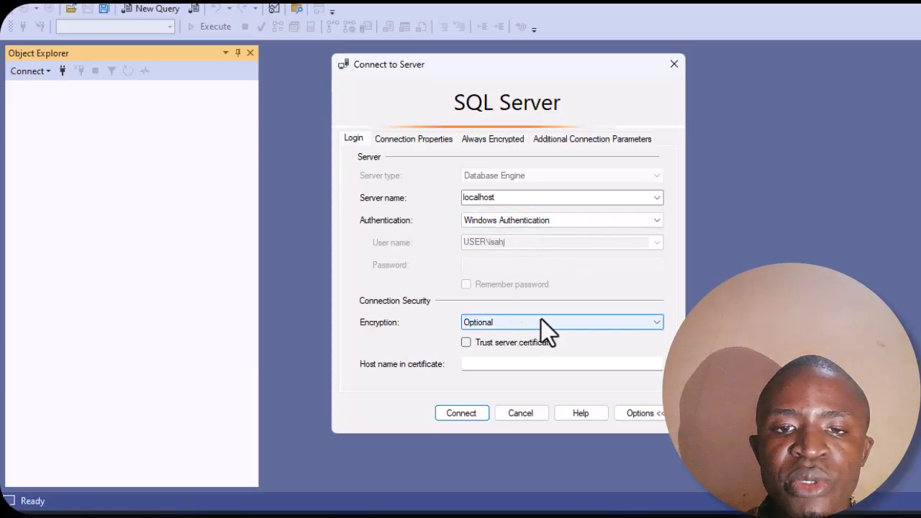
left_click(466, 342)
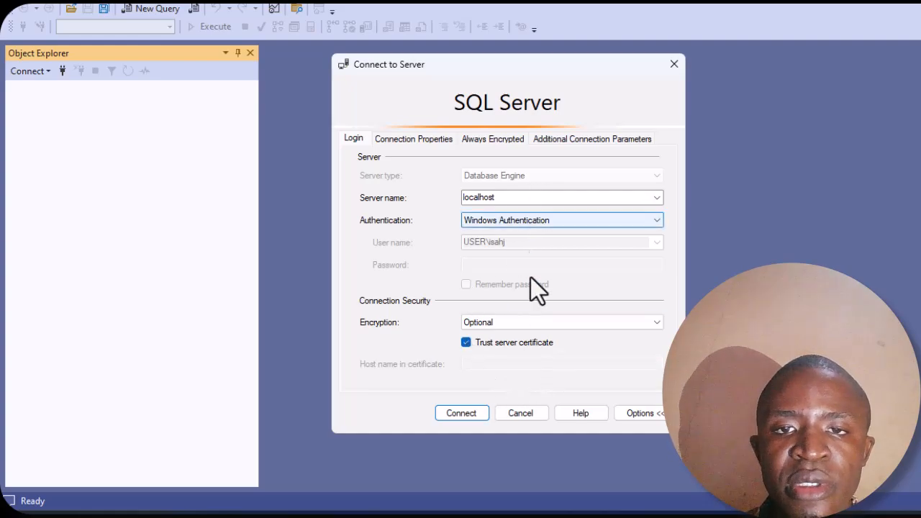
left_click(461, 413)
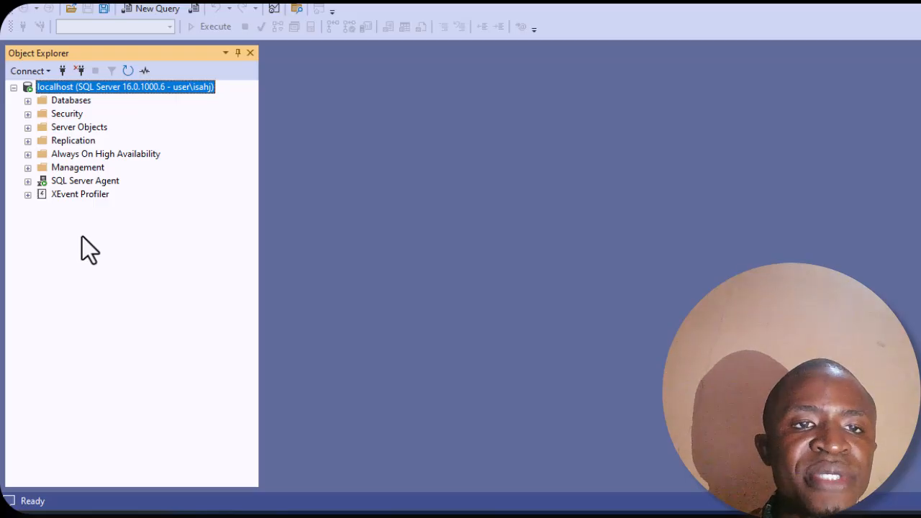
Step: Open a new query window and type 'create database', fixing typos
left_click(165, 12)
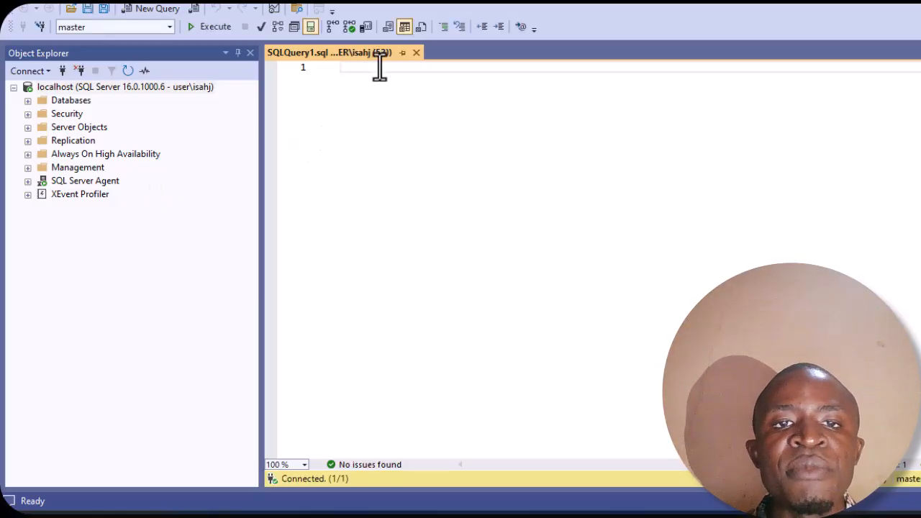
type("crete")
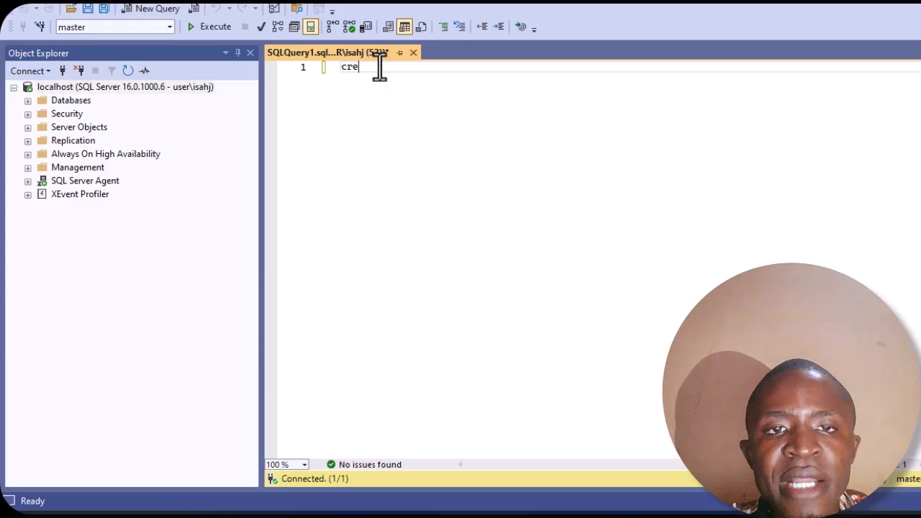
key("BackSpace")
key("BackSpace")
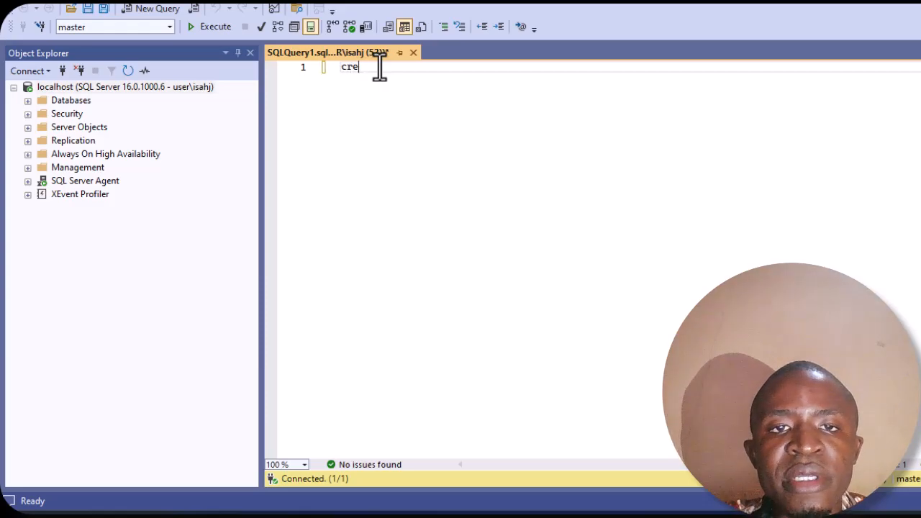
type("ate dat")
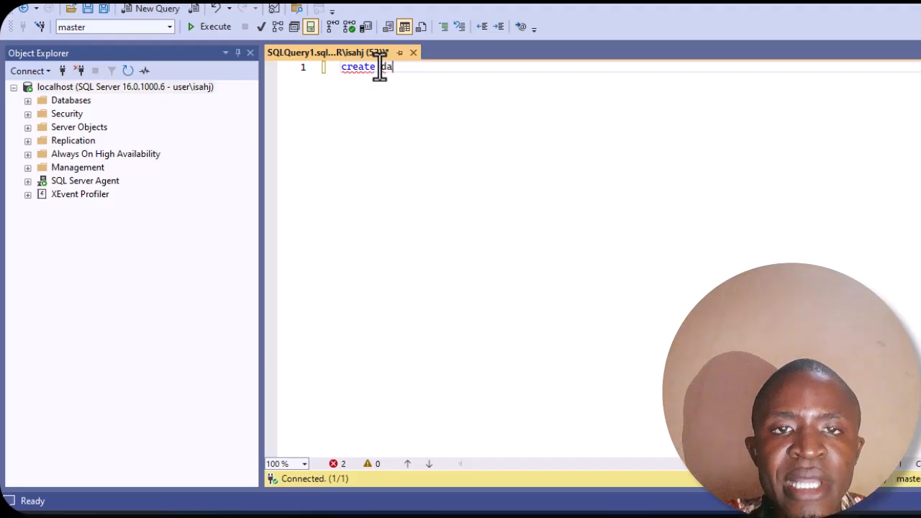
key("BackSpace")
key("BackSpace")
key("BackSpace")
key("BackSpace")
key("BackSpace")
key("BackSpace")
key("BackSpace")
key("BackSpace")
key("BackSpace")
key("BackSpace")
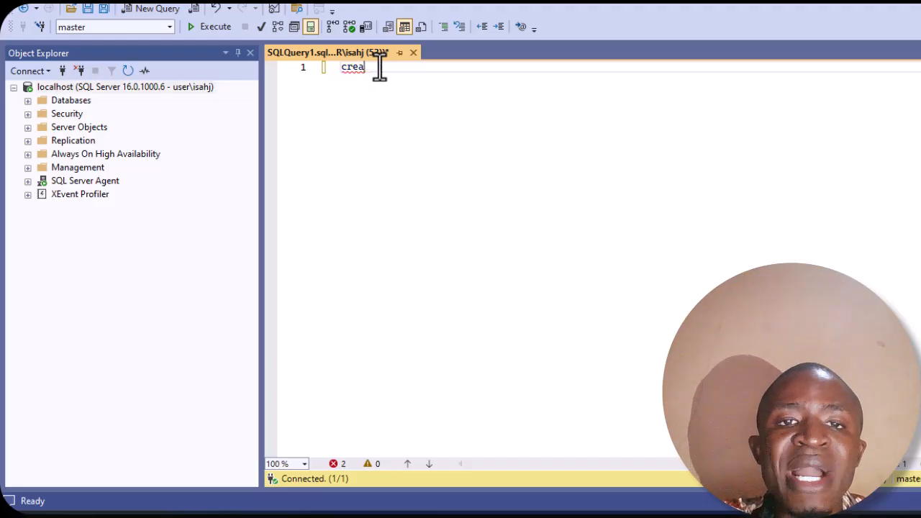
type("crea")
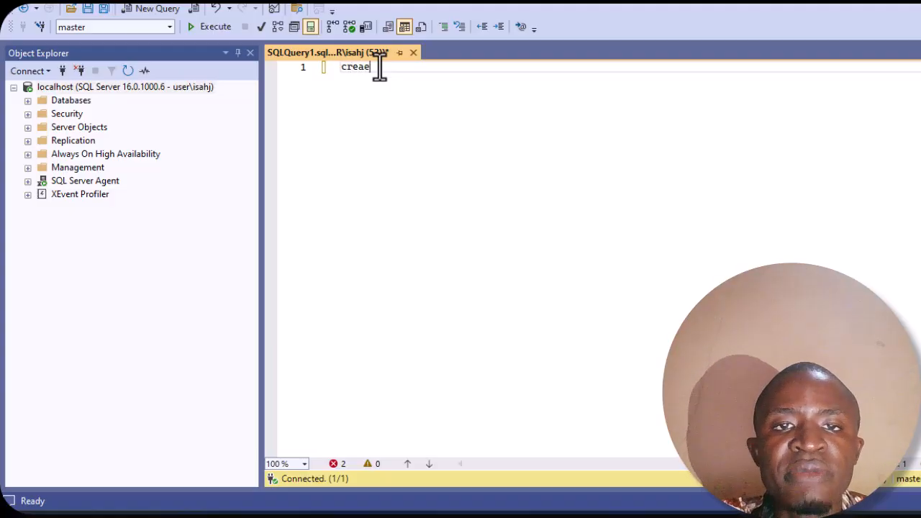
type("te database")
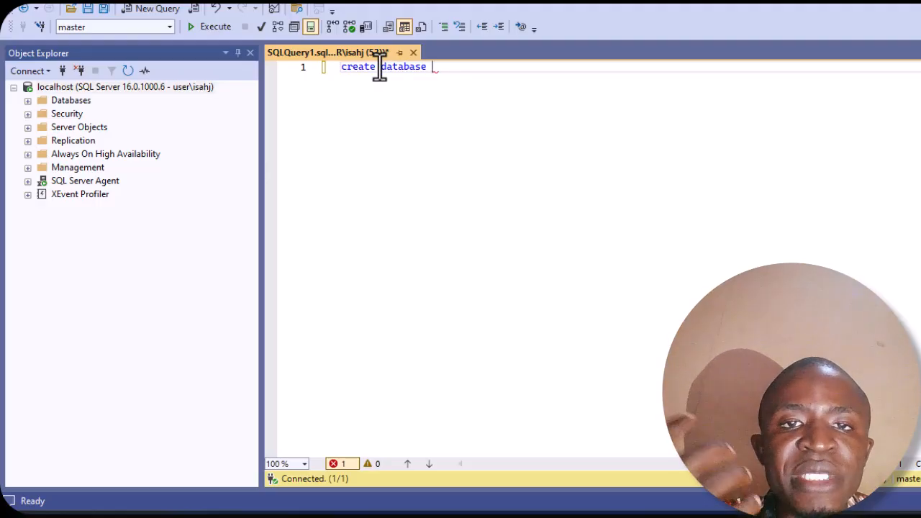
Step: Finish the statement as 'create database TestDB;' with nothing on the following line
type("testdb")
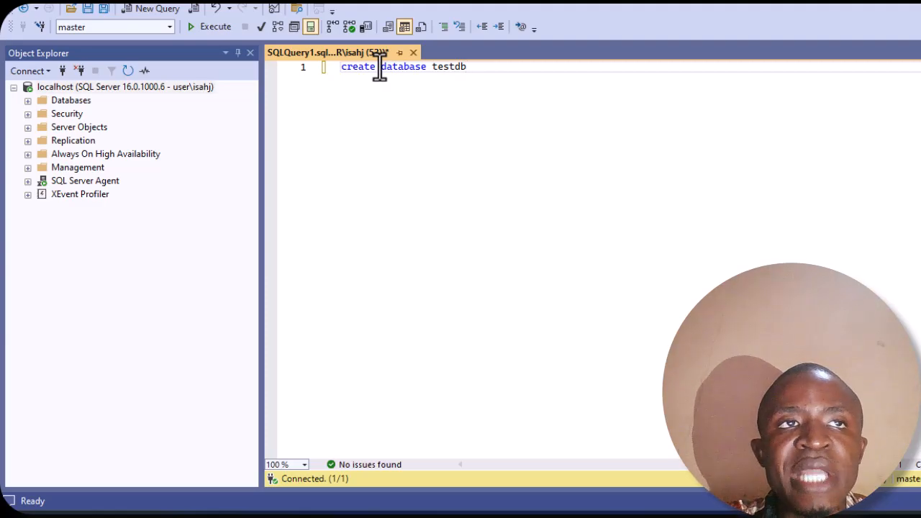
key("BackSpace")
key("BackSpace")
key("BackSpace")
key("BackSpace")
key("BackSpace")
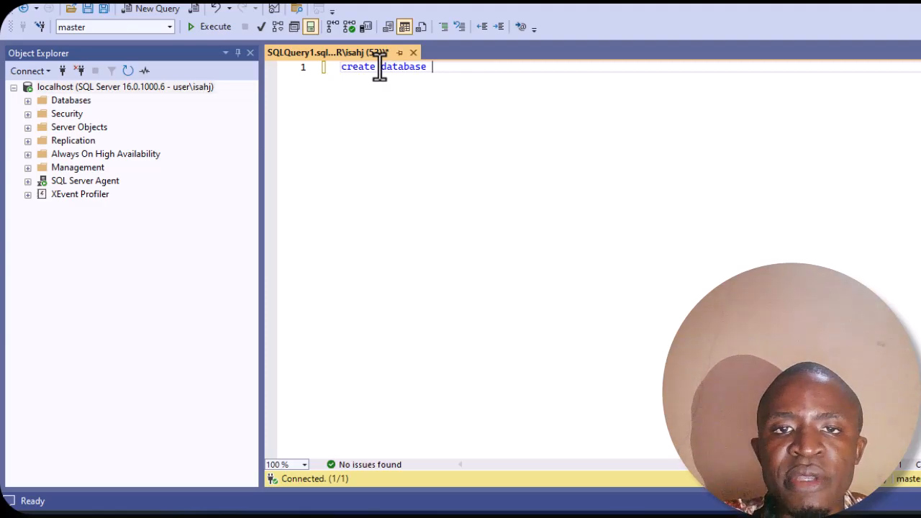
type("Test")
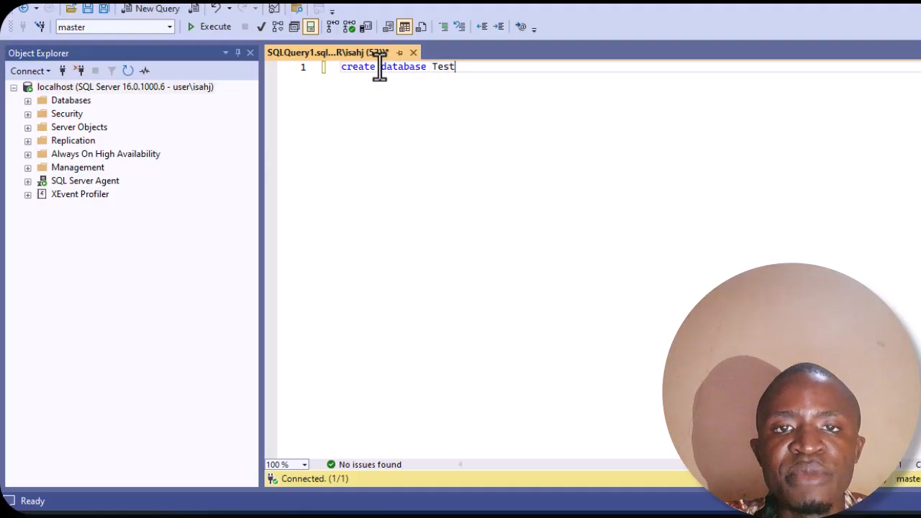
type("_")
key("BackSpace")
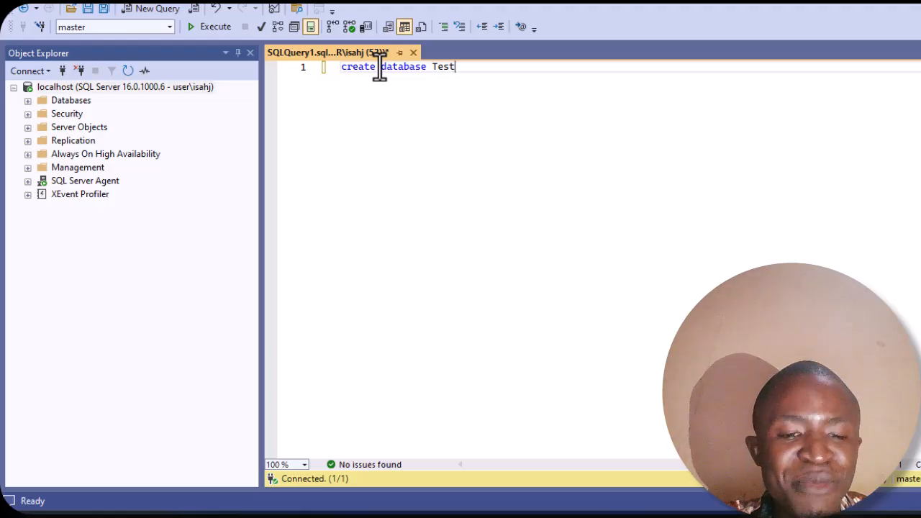
type("DB")
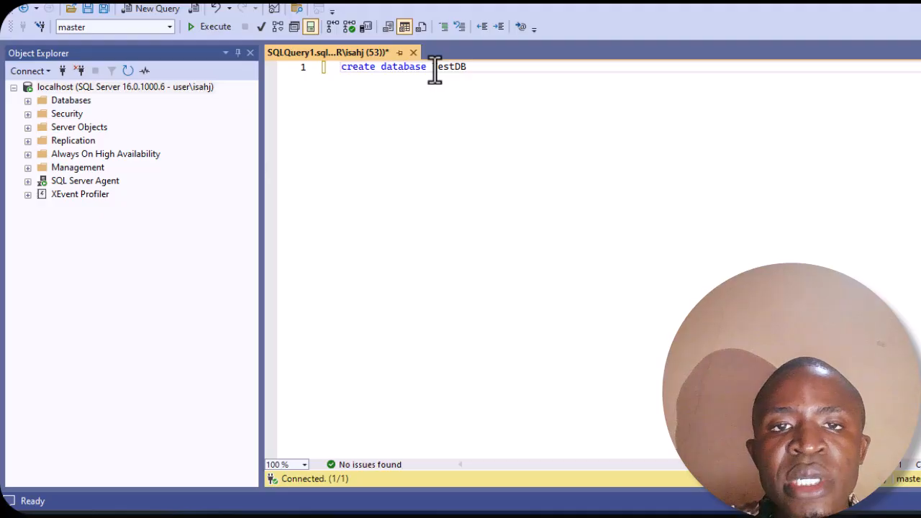
type(";")
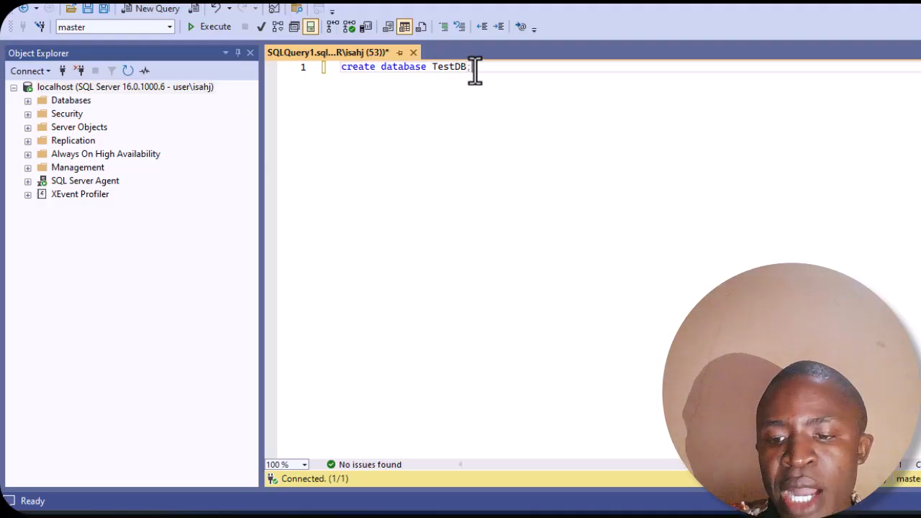
key("Return")
type("go")
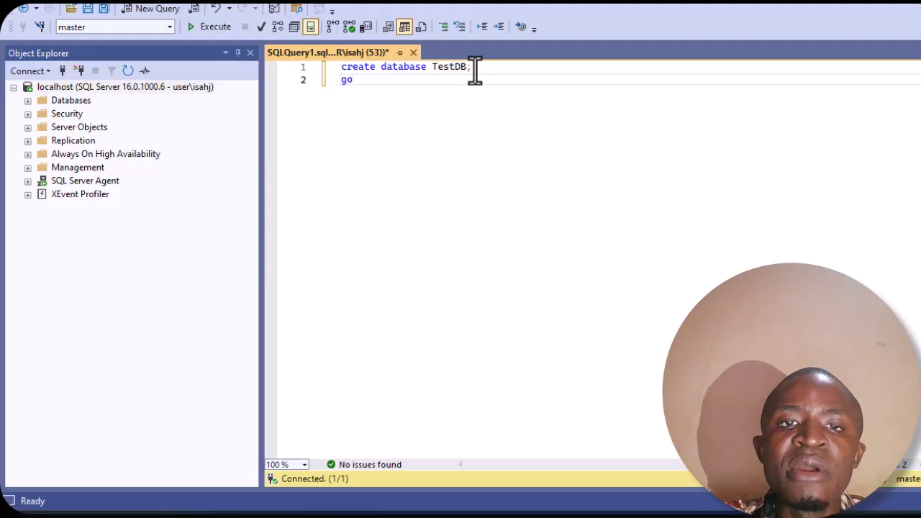
key("BackSpace")
key("BackSpace")
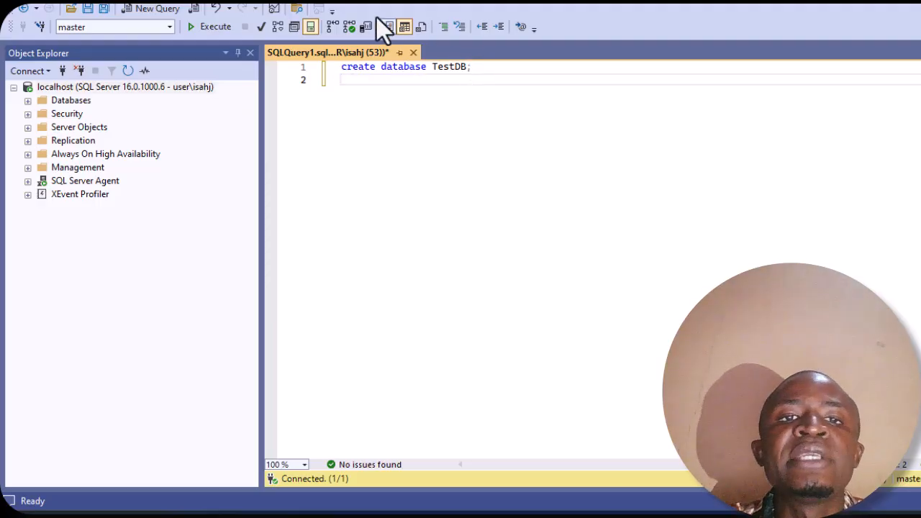
Step: Execute the create database query and refresh Object Explorer to show TestDB under Databases
left_click(209, 29)
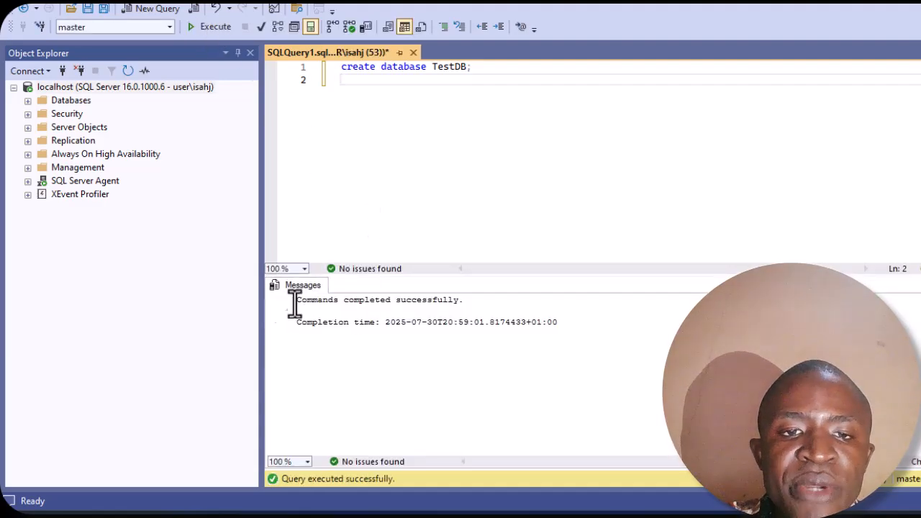
left_click_drag(298, 303, 296, 322)
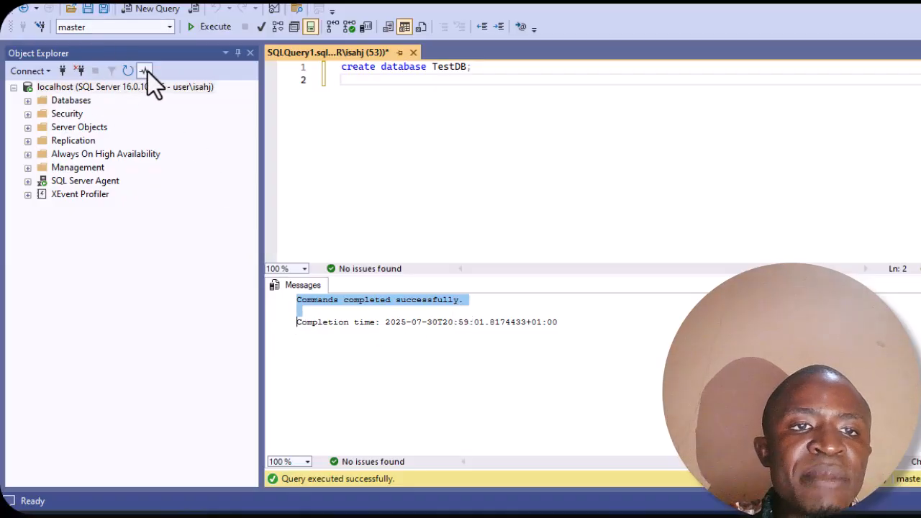
left_click(28, 101)
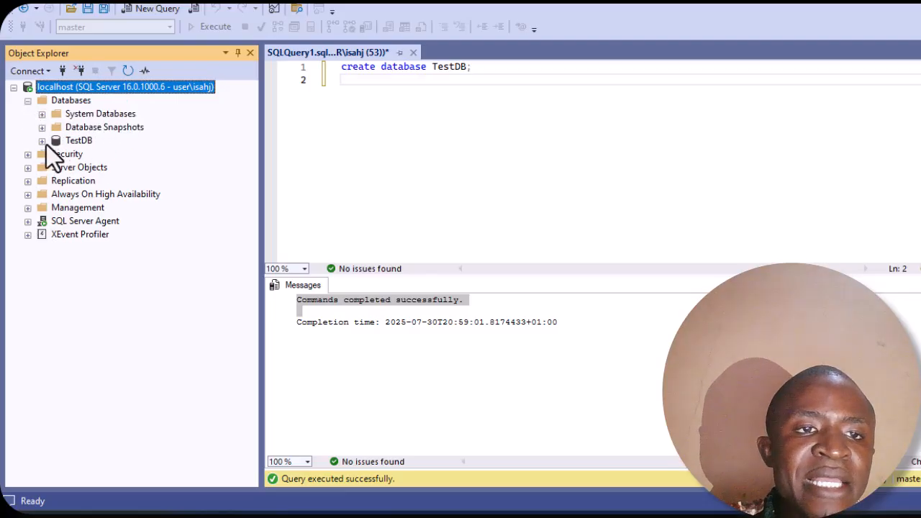
left_click(78, 141)
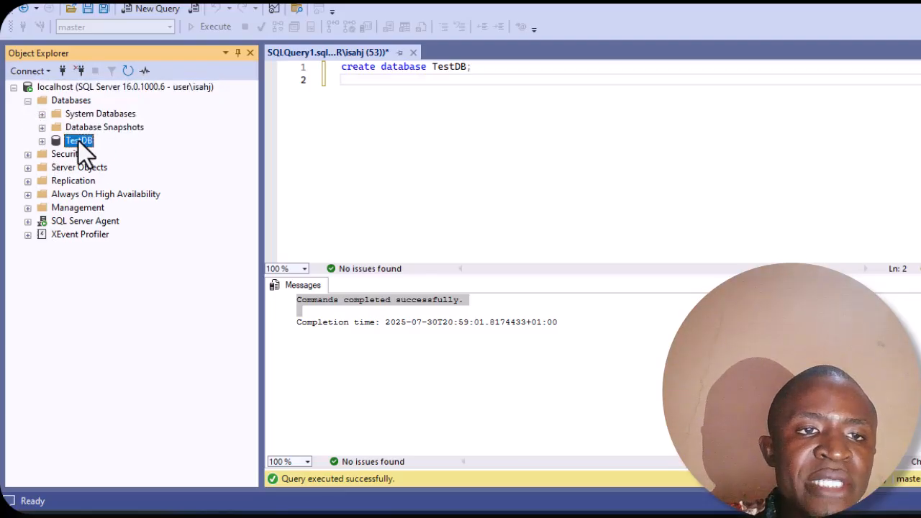
left_click(41, 141)
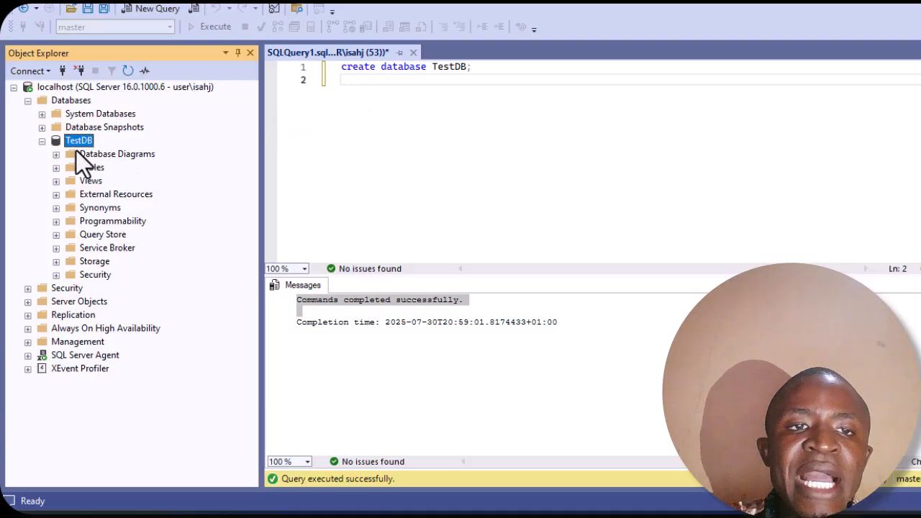
left_click(143, 68)
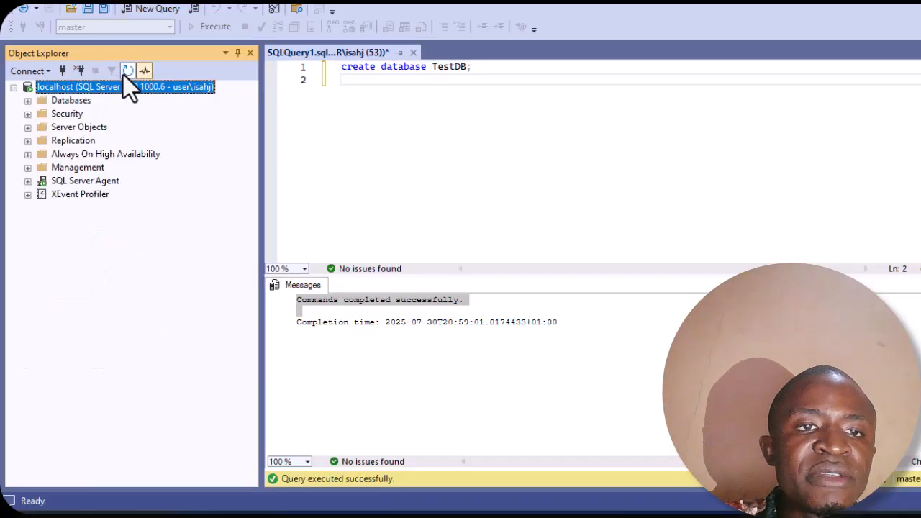
left_click(28, 102)
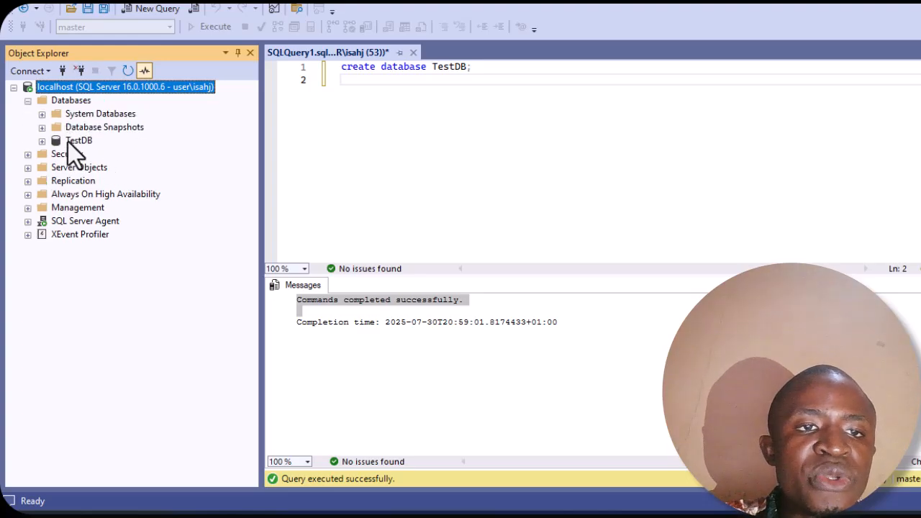
left_click(387, 85)
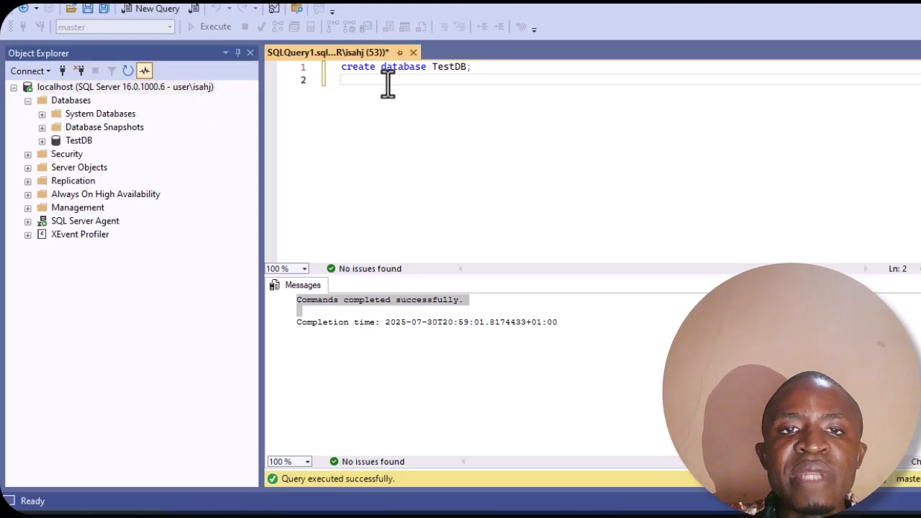
Step: Comment out the create database TestDB; line with '--'
left_click(470, 70)
type(";")
left_click_drag(469, 70, 309, 74)
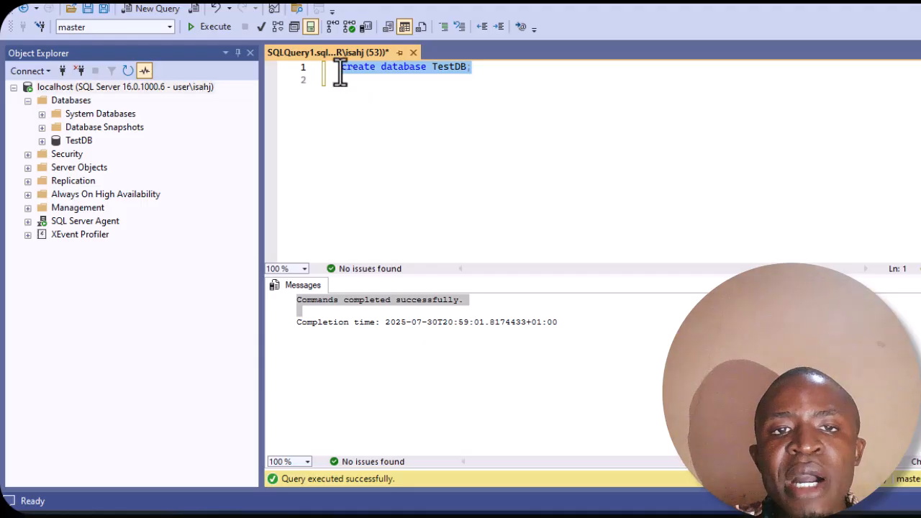
left_click(340, 70)
type("--")
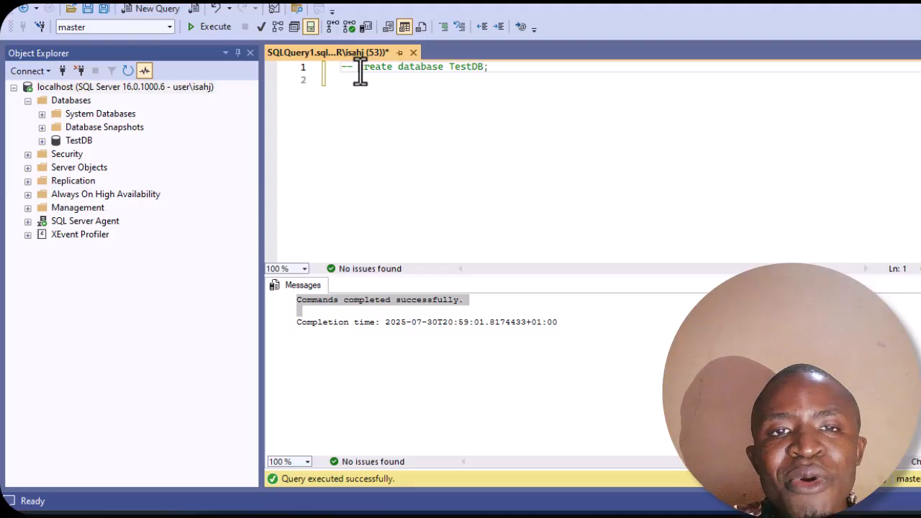
Step: Add 'use TestDB;' on a new line and execute it
left_click(497, 67)
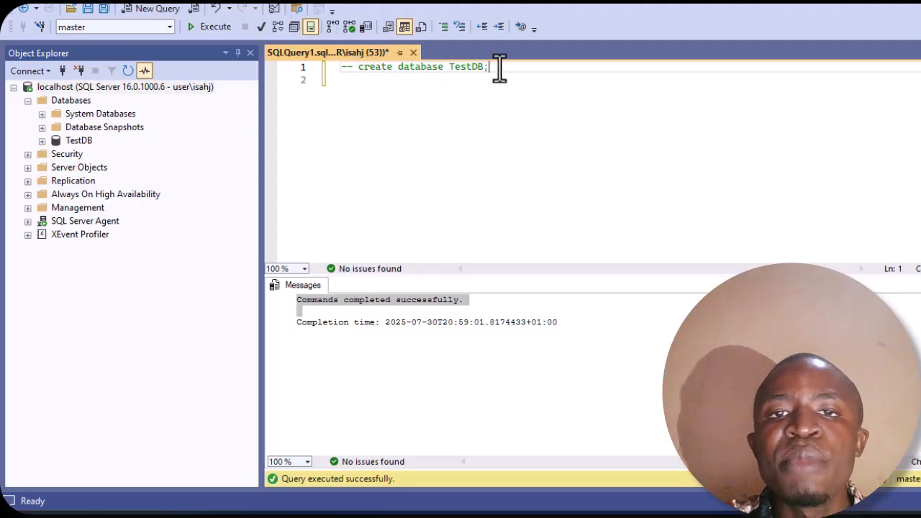
key("Return")
key("Return")
type("us")
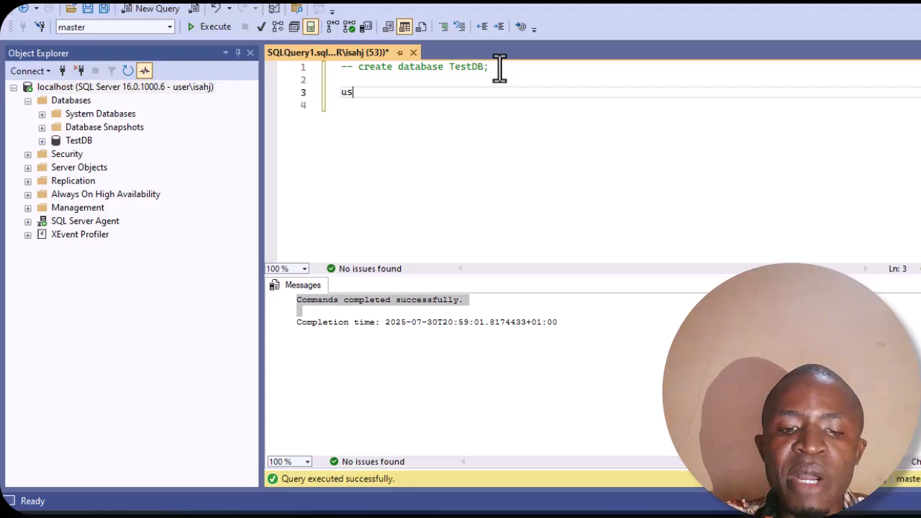
type("e Tes")
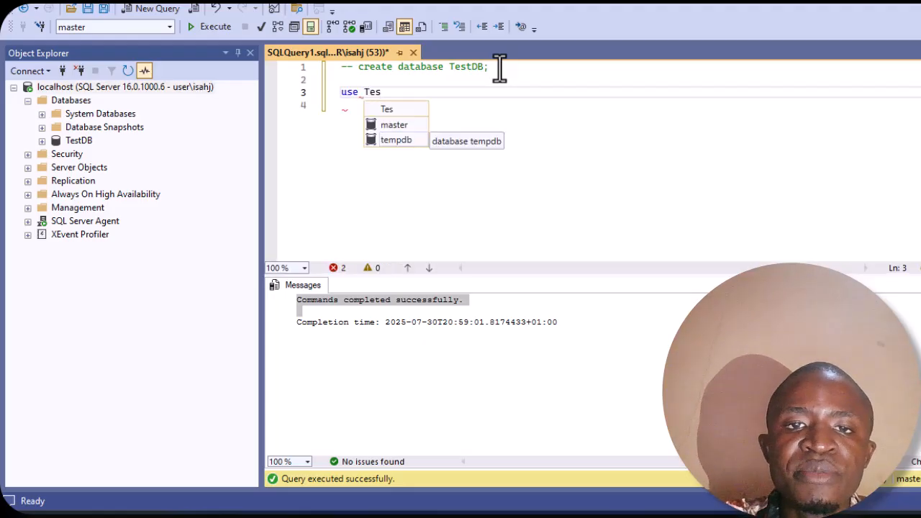
type("t")
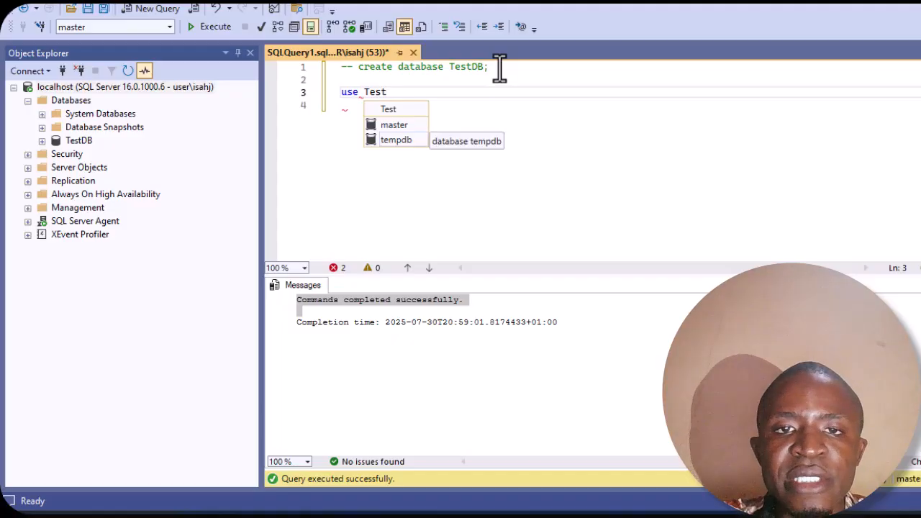
type("D")
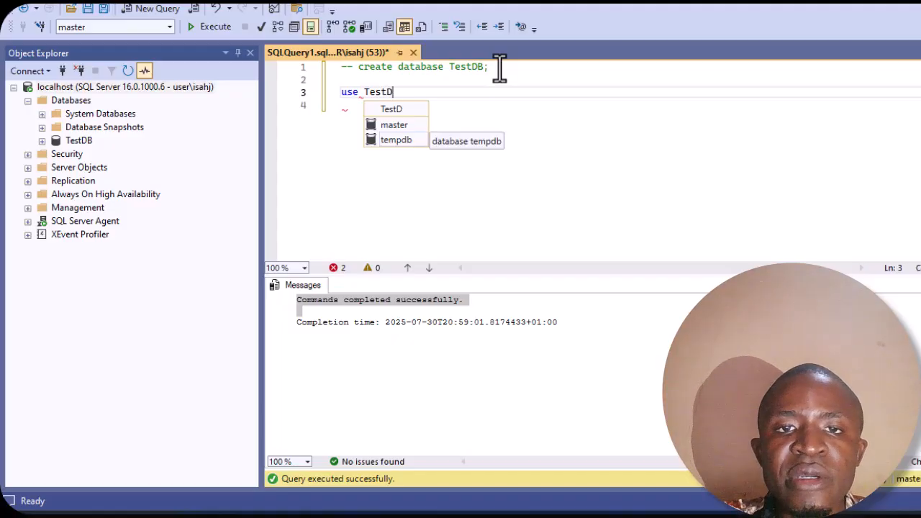
type("B")
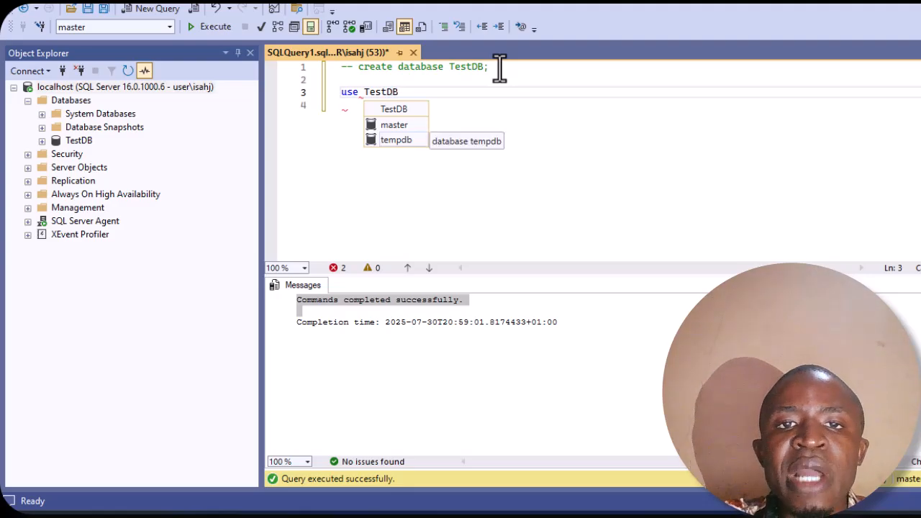
type(";")
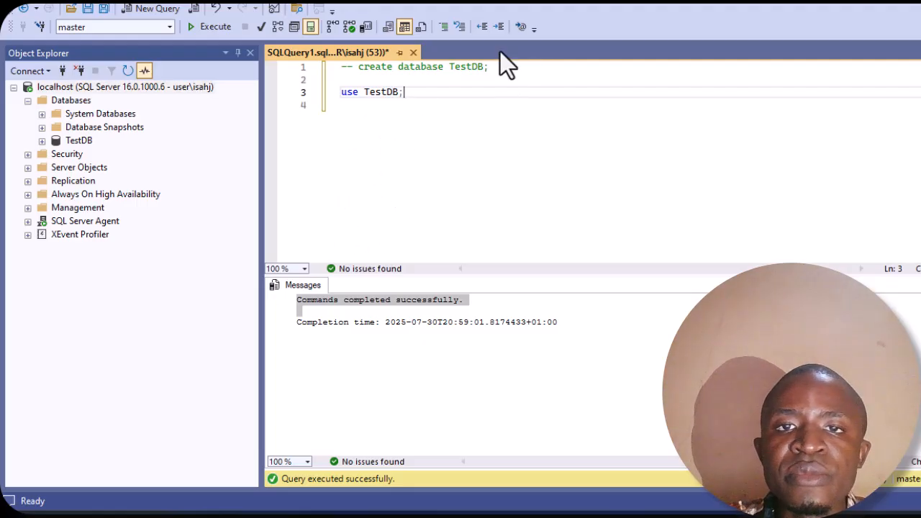
left_click(222, 33)
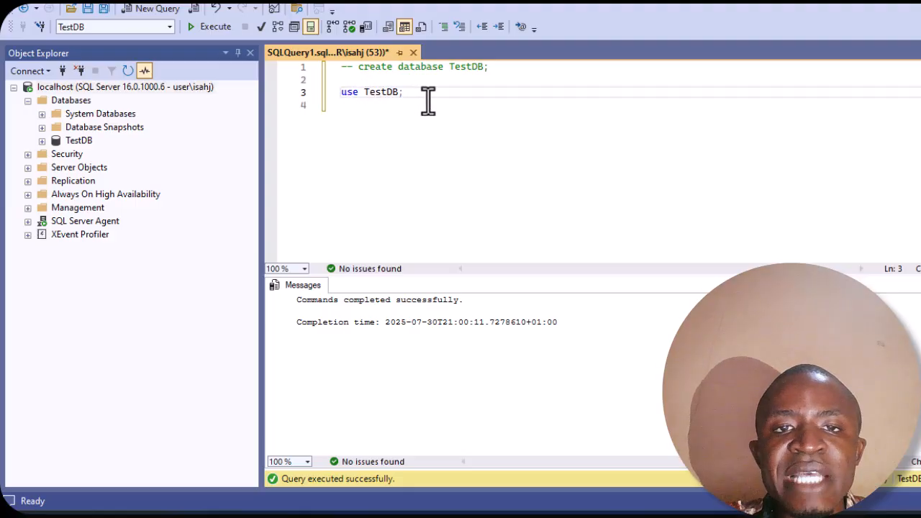
Step: Comment out the use TestDB; line and tidy the blank lines between statements
left_click(343, 93)
type("--")
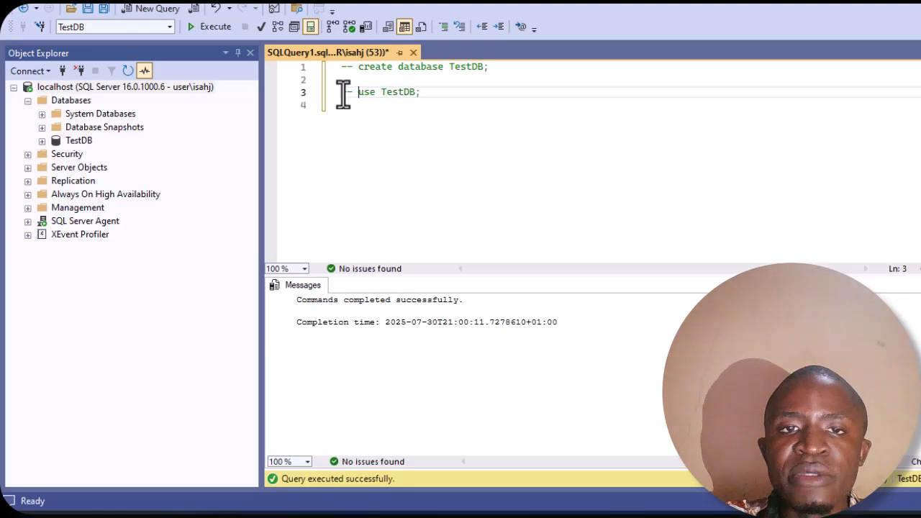
left_click(386, 79)
key("Delete")
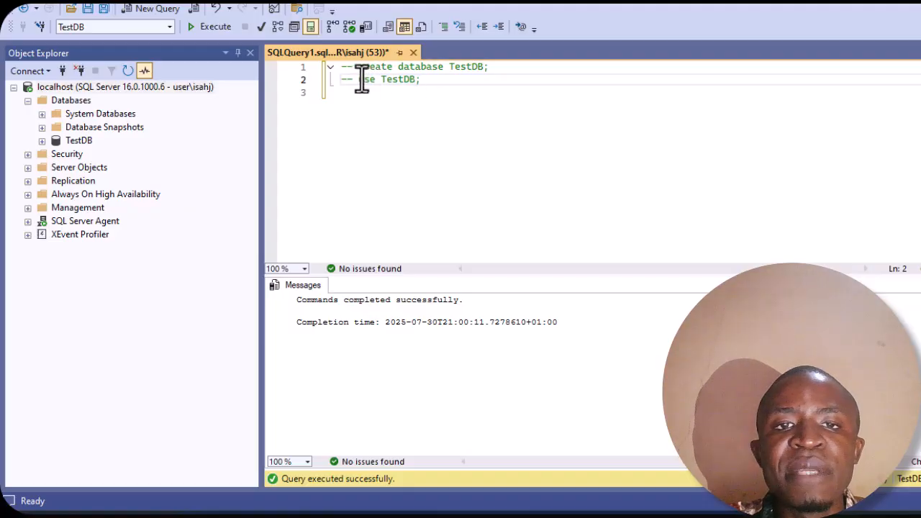
left_click(428, 80)
key("Return")
key("Return")
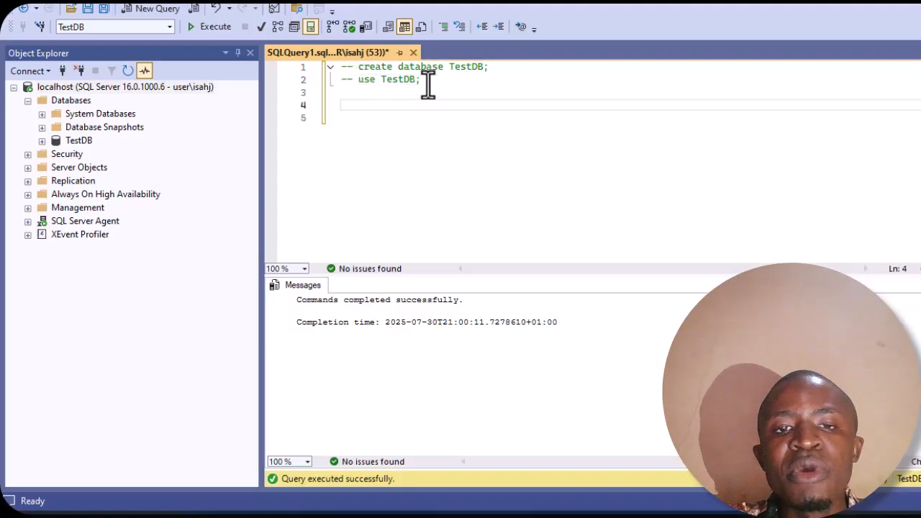